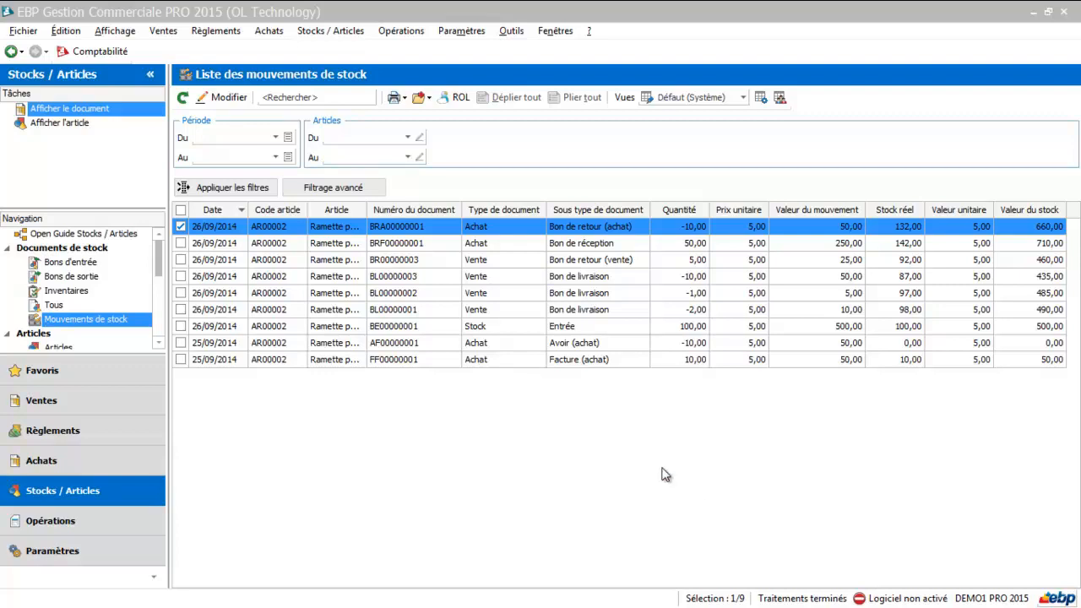
Switch to EBP Comptabilité and open the Transfert comptable options in the company information.
click(99, 54)
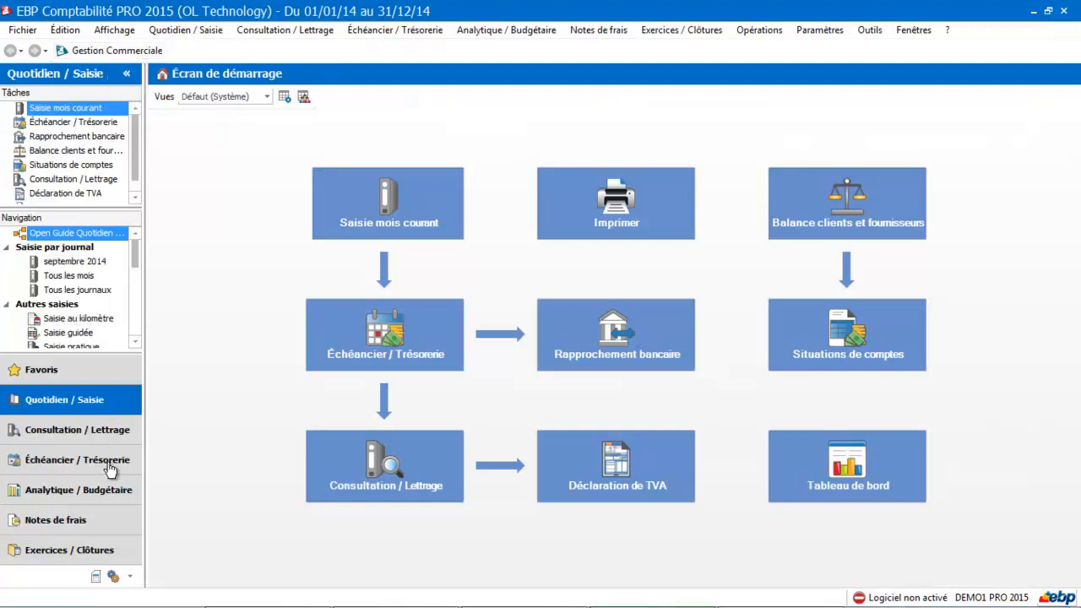
click(114, 576)
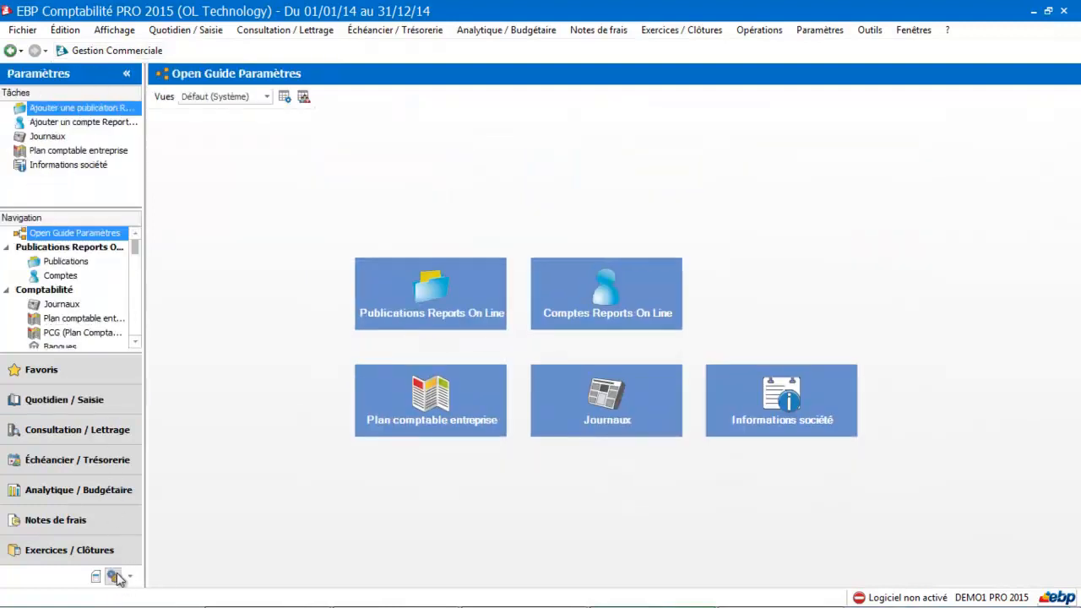
click(789, 433)
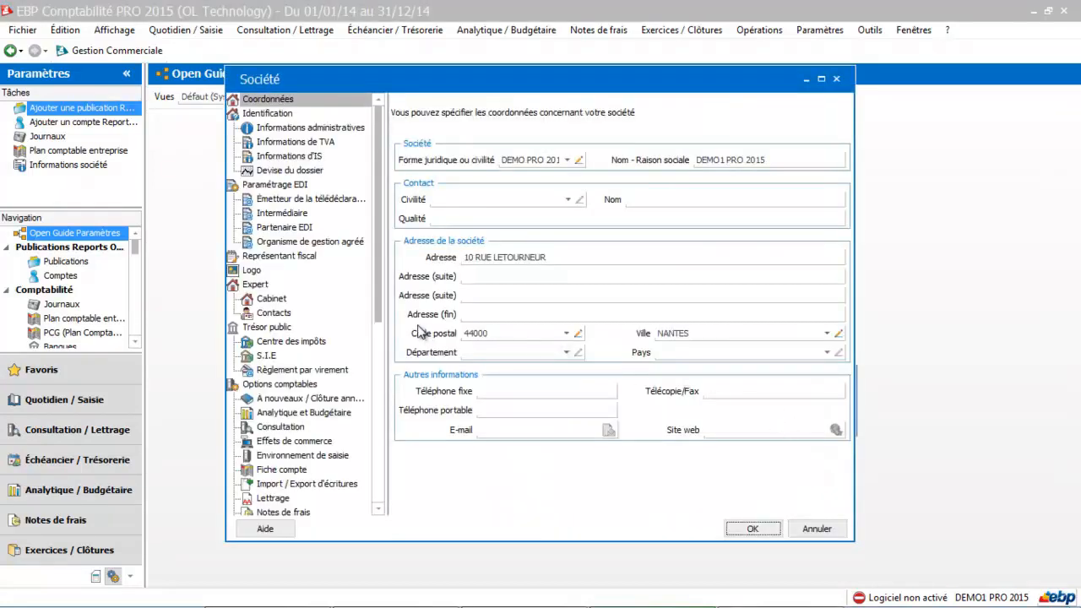
drag(380, 309, 374, 413)
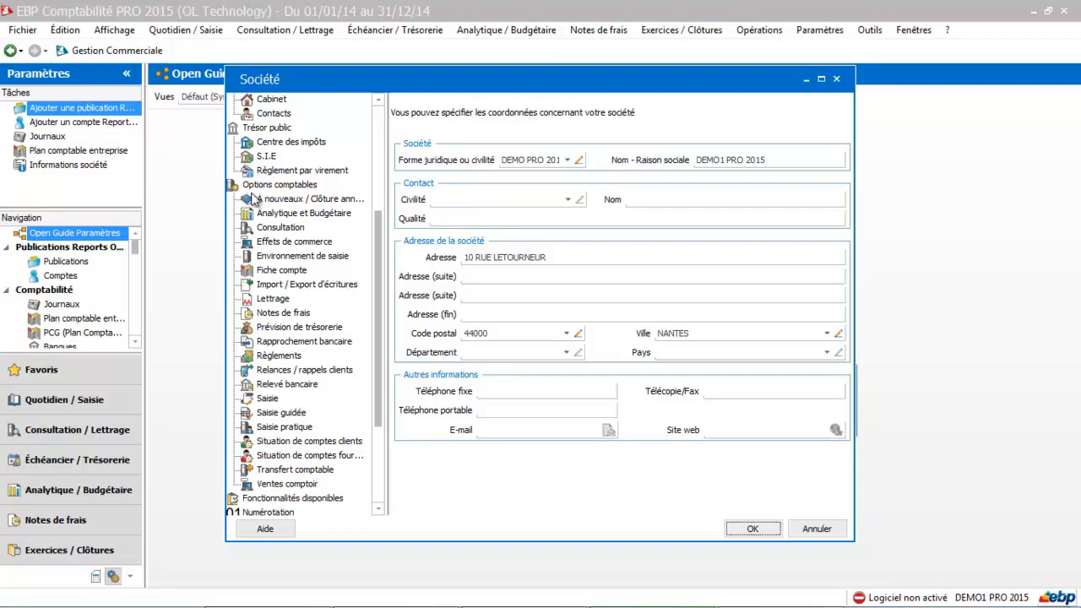
click(304, 473)
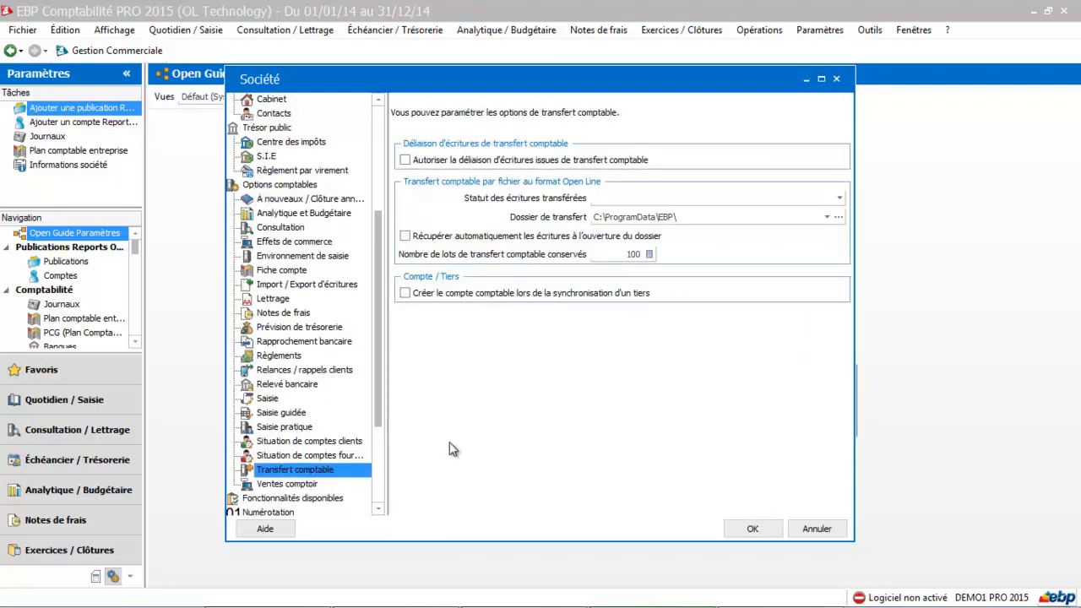
Enable automatic retrieval of entries when the file opens and allow unlinking of transferred entries, leaving the transferred entries' status blank.
click(406, 237)
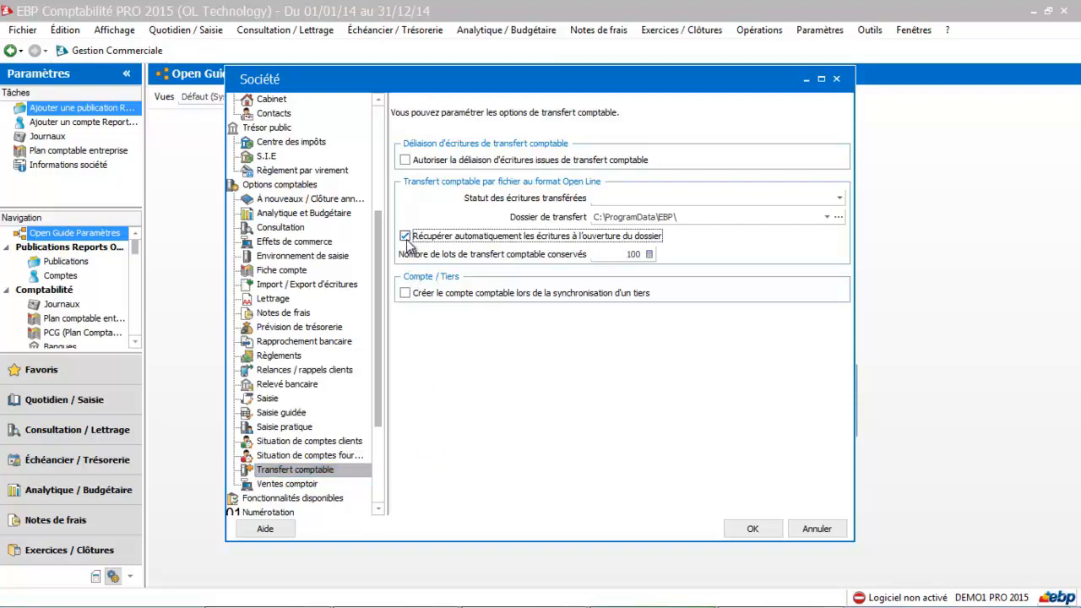
click(405, 160)
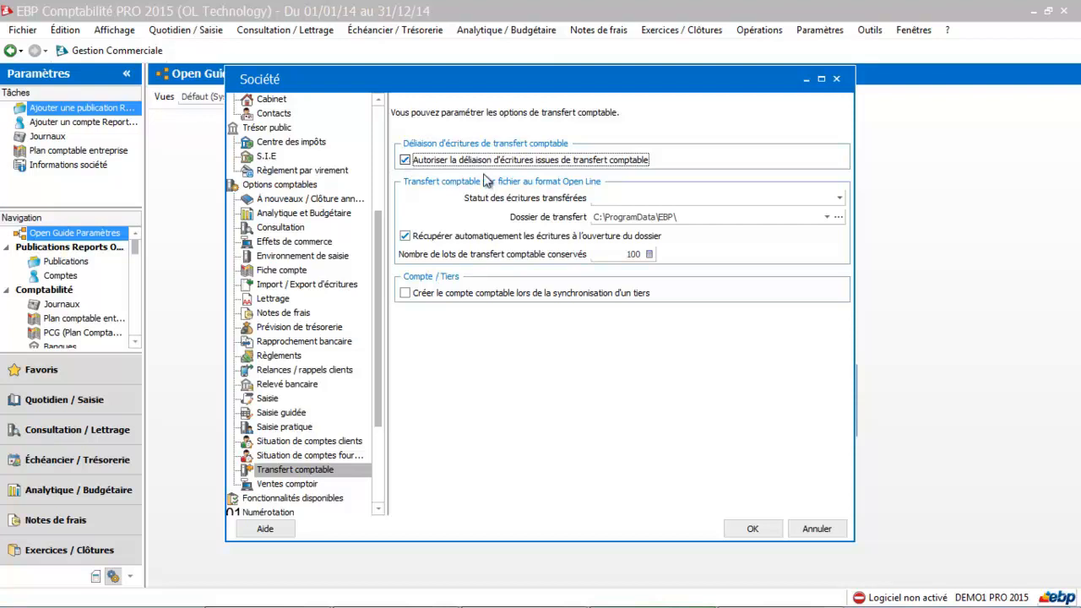
click(621, 201)
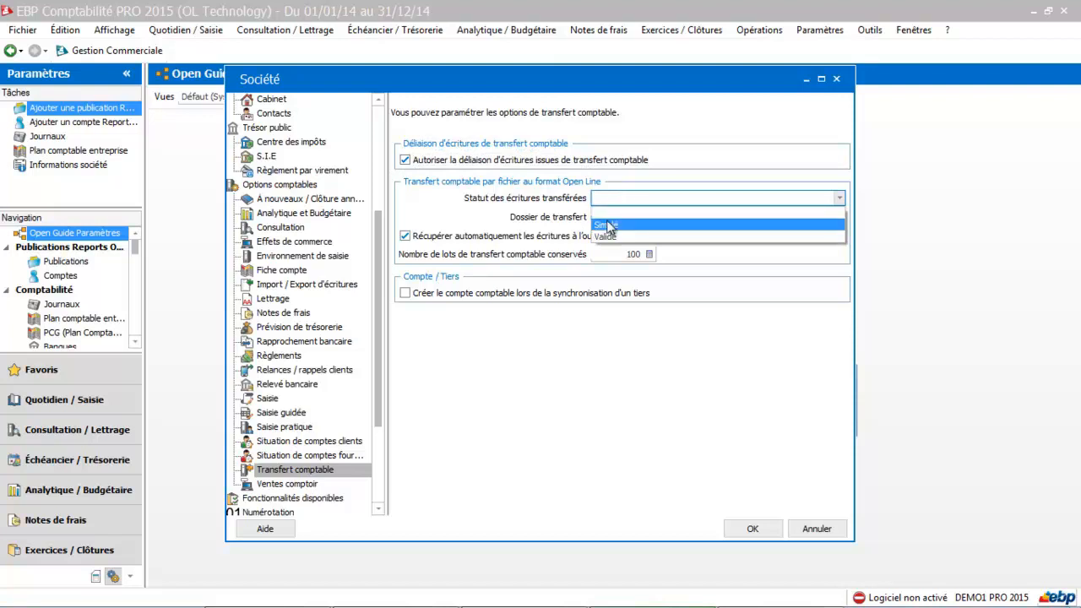
click(608, 200)
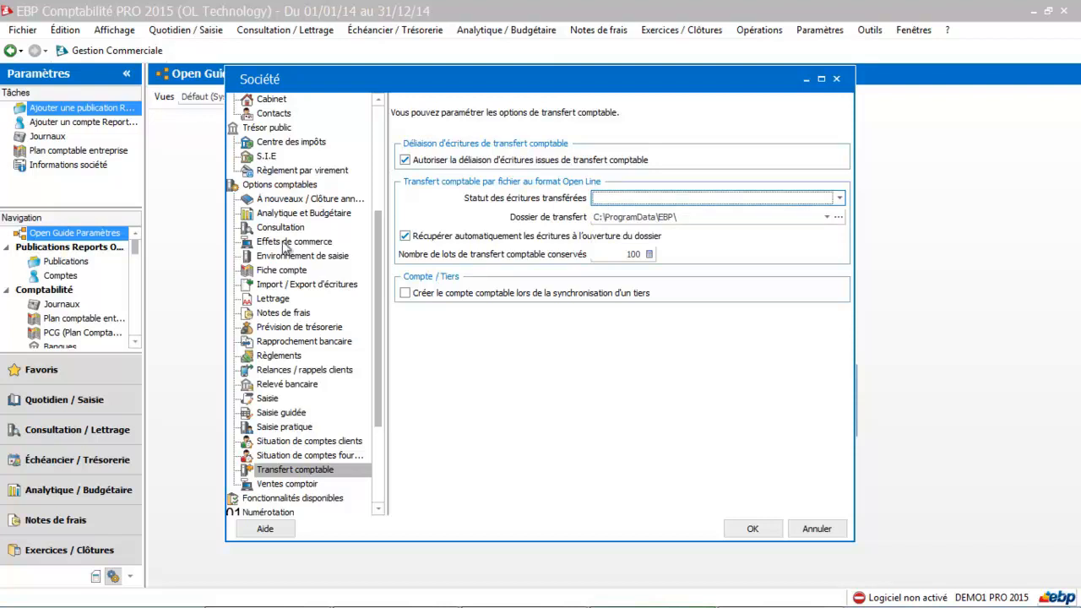
Check the Fiche compte account formatting options, and validate the company settings.
click(265, 272)
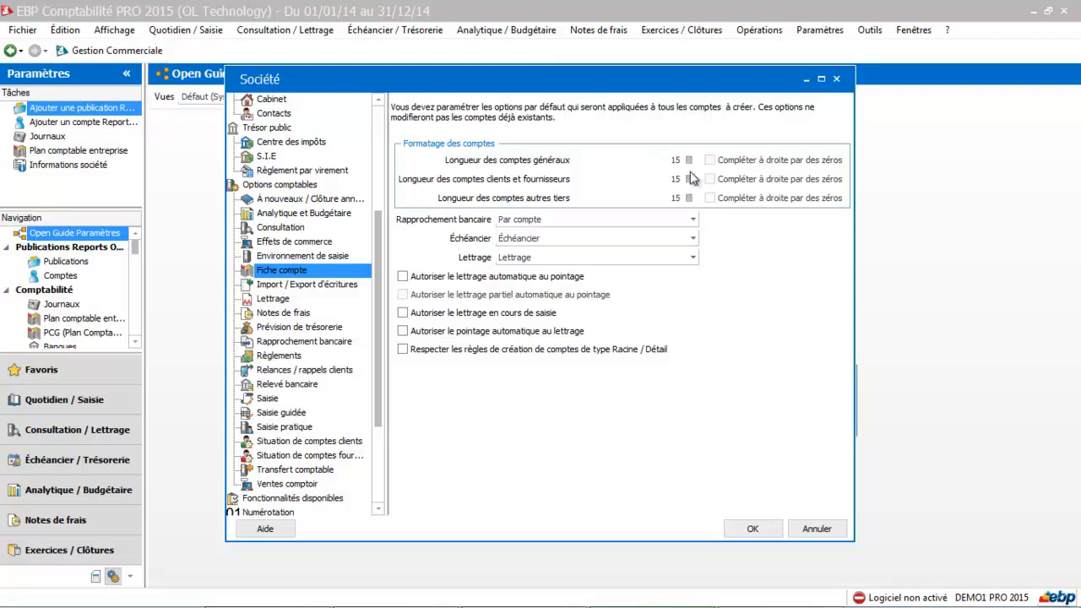
click(749, 529)
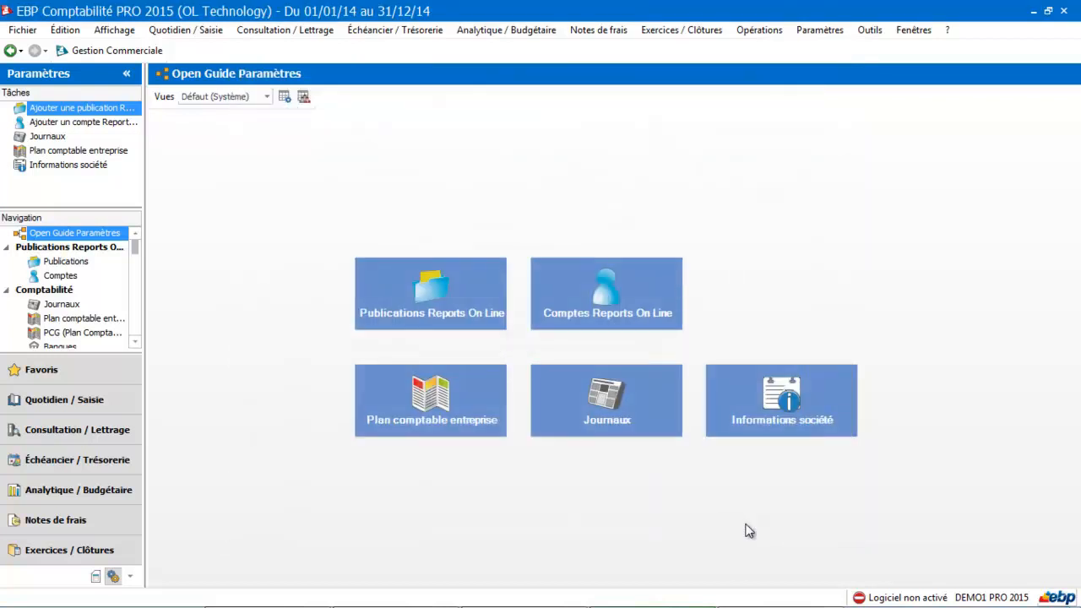
Switch to EBP Gestion Commerciale and start the accounting transfer assistant, continuing to the data selection criteria.
click(128, 52)
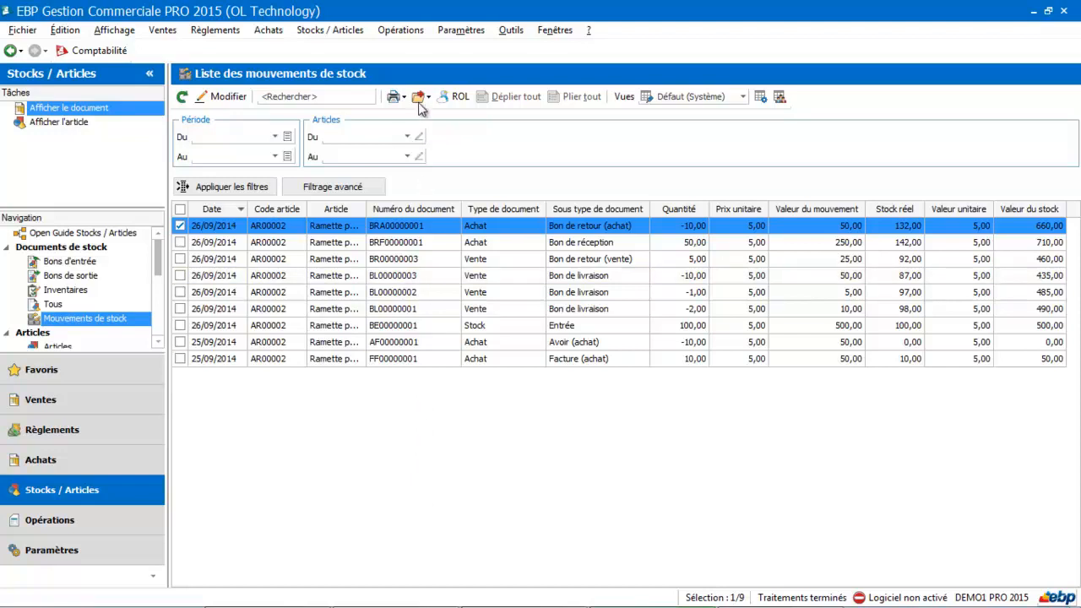
click(401, 30)
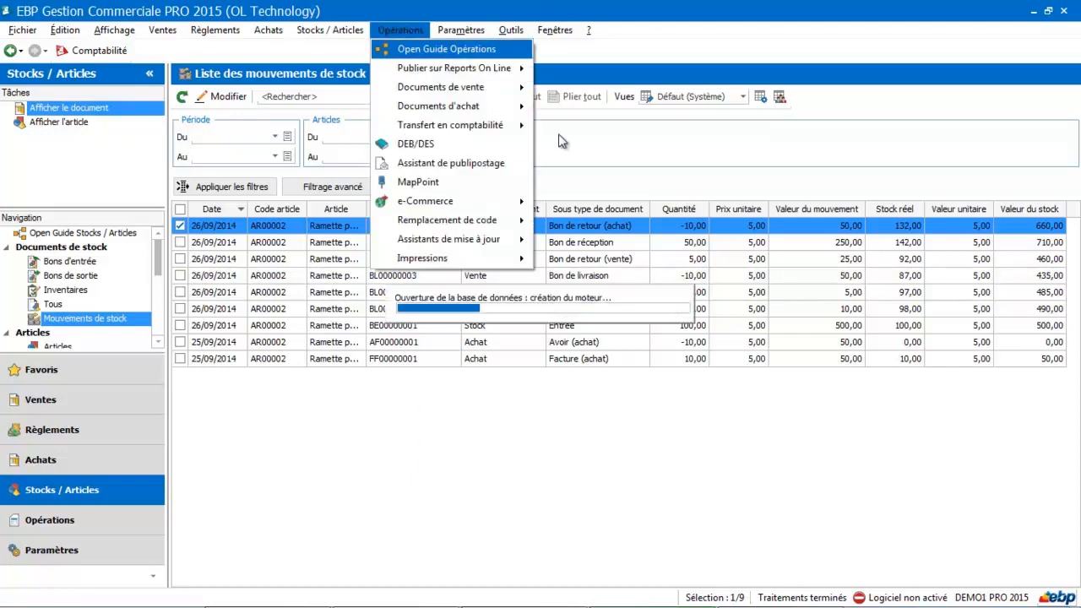
key(Escape)
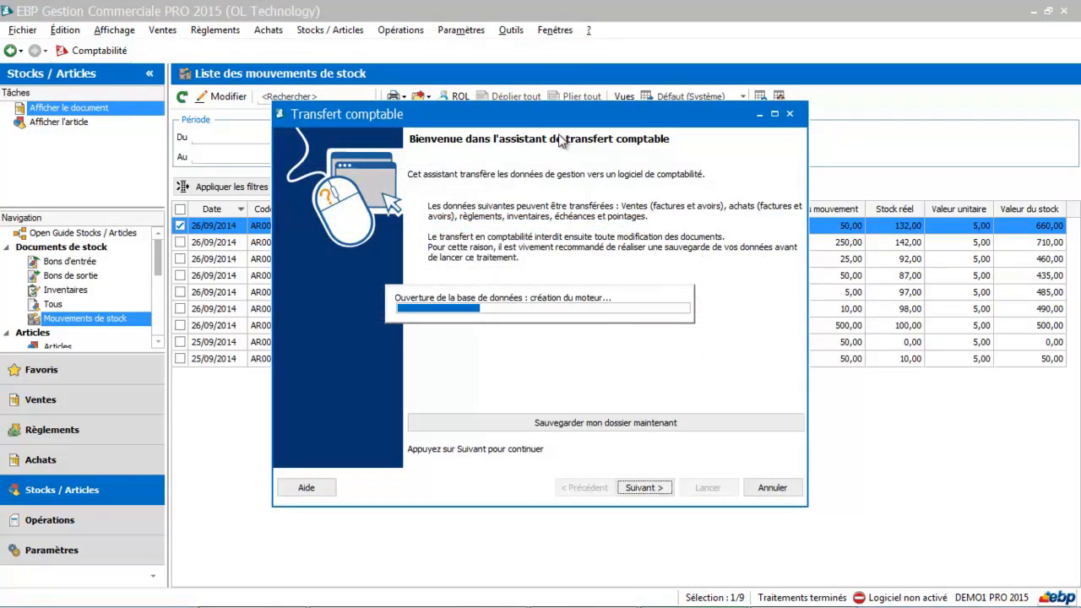
click(641, 488)
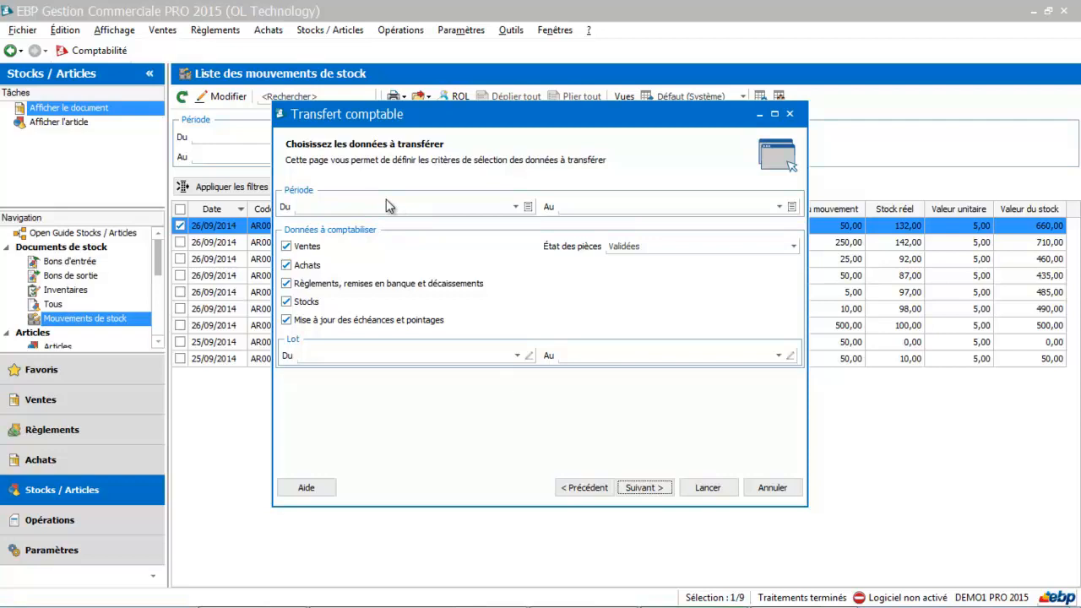
Set the document status to Validées et provisoires and keep all listed sales invoices selected for transfer.
click(636, 249)
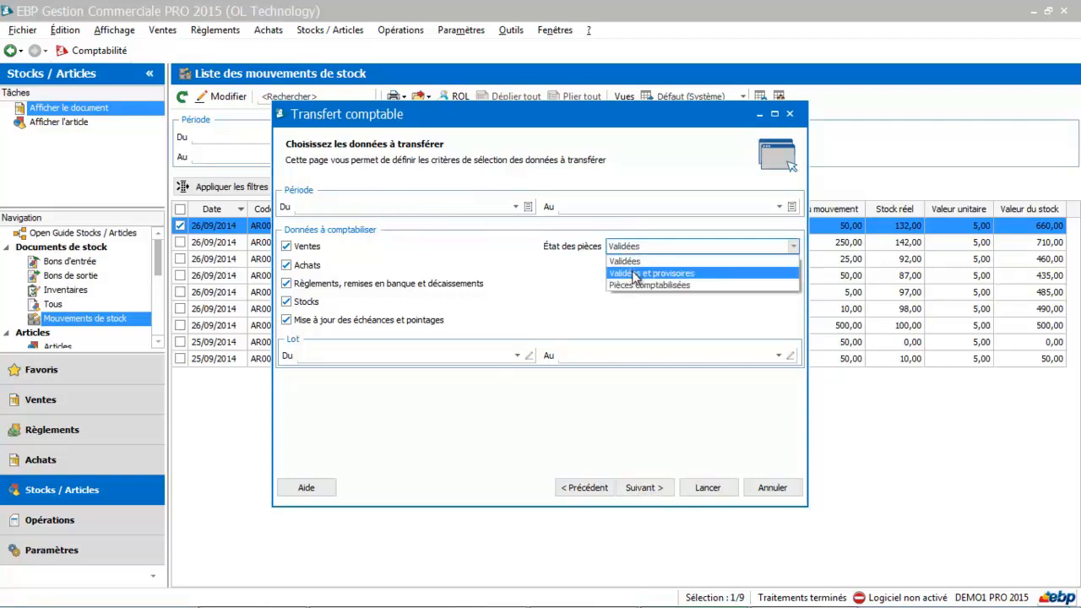
click(636, 275)
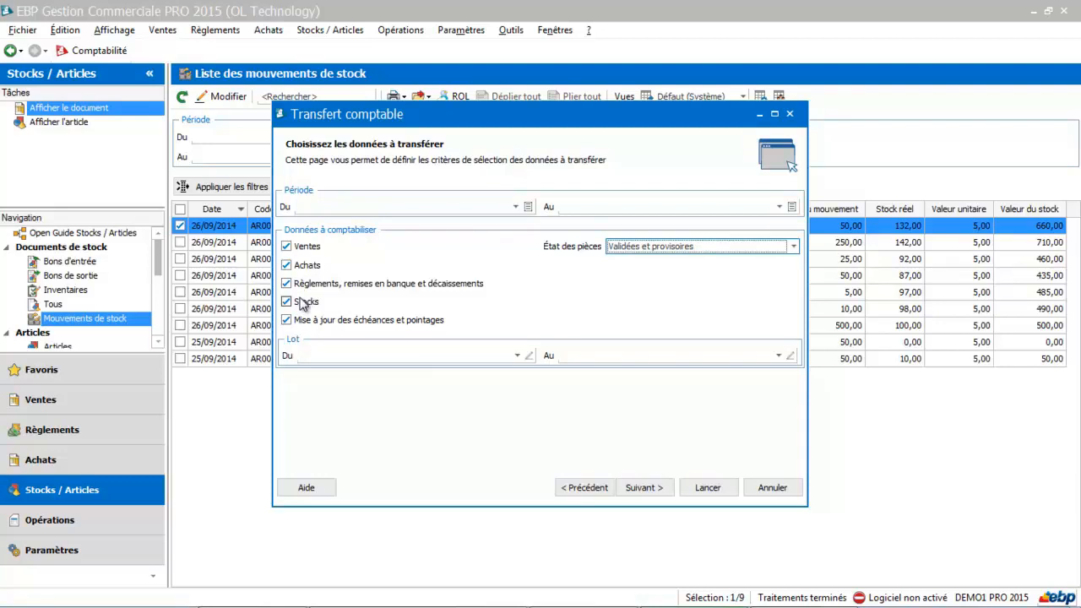
click(644, 490)
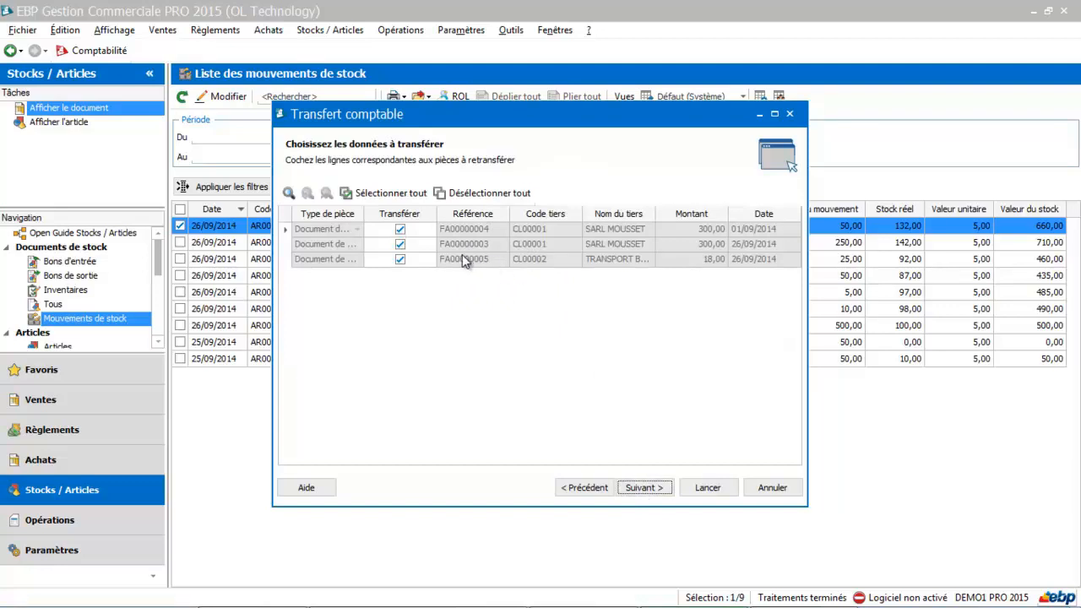
click(400, 259)
click(400, 259)
click(650, 488)
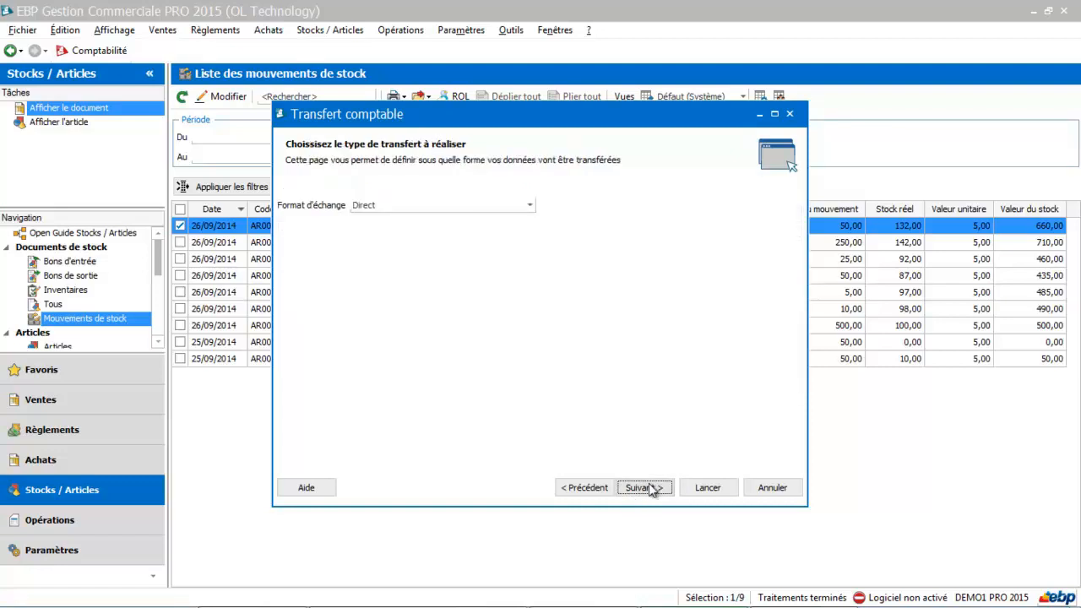
Keep Direct as the exchange format, run the accounting transfer and close the assistant.
click(484, 206)
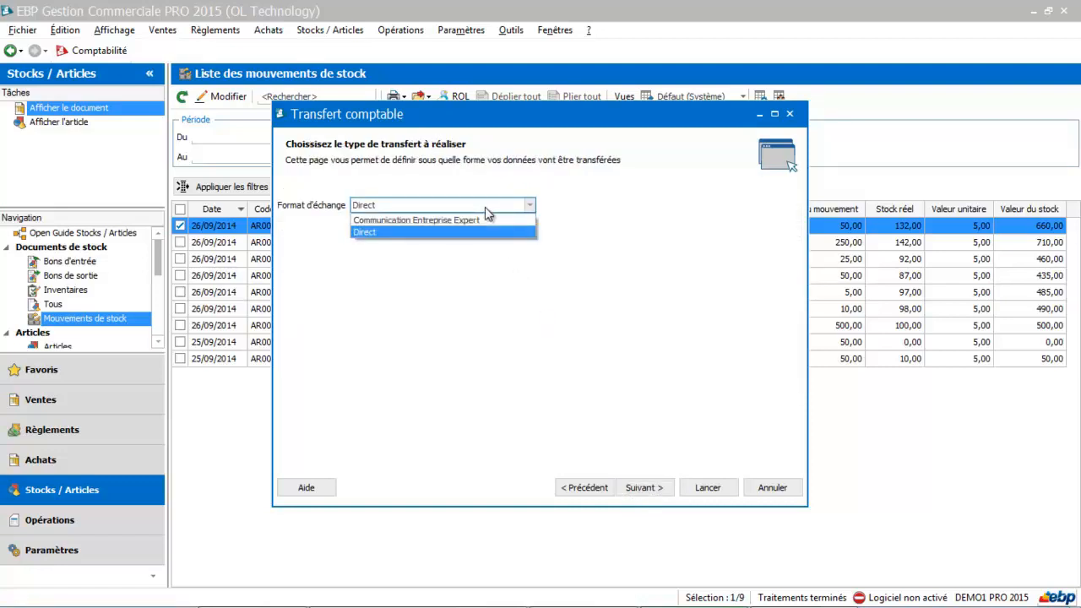
click(474, 228)
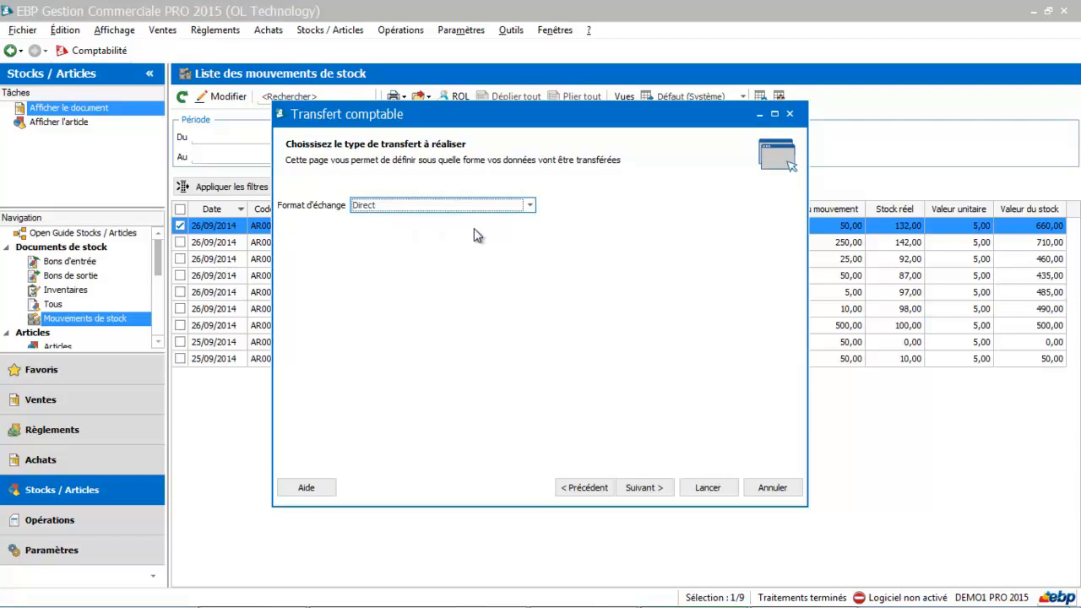
click(639, 488)
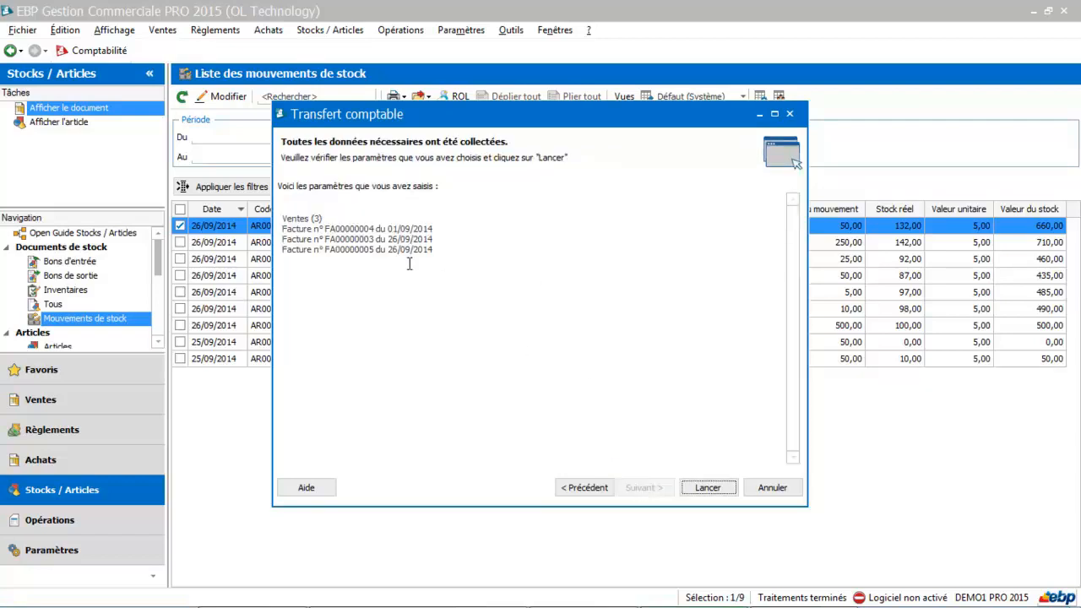
click(706, 488)
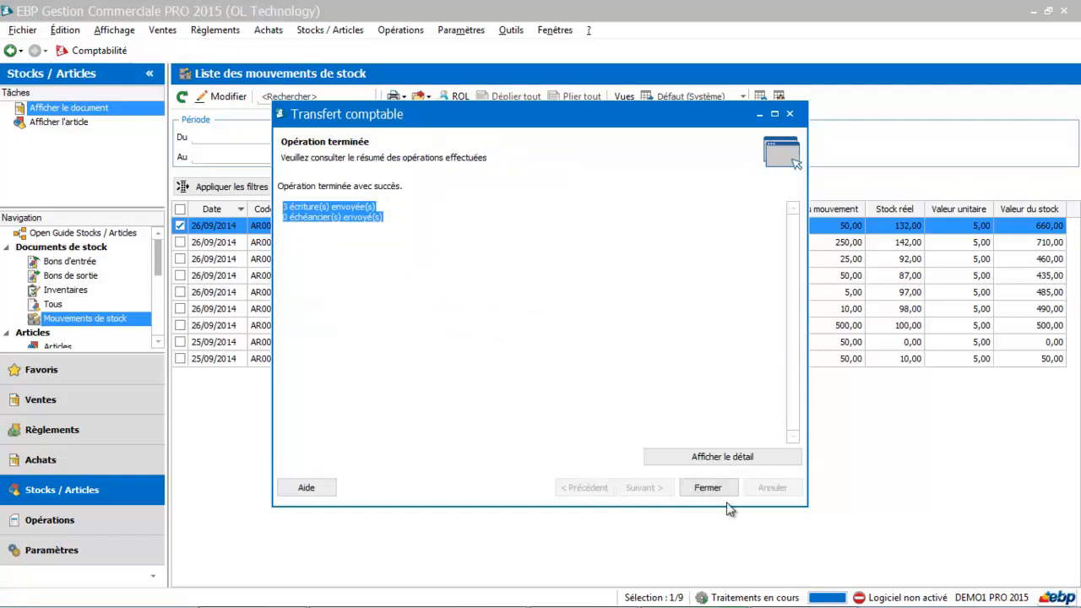
click(722, 489)
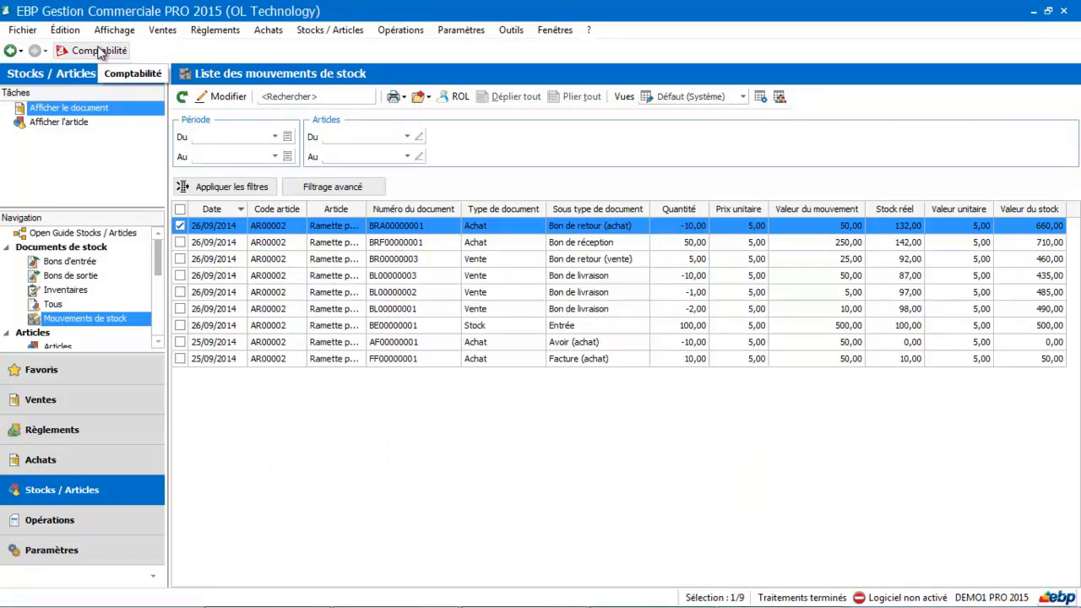
Switch to EBP Comptabilité and check the September 2014 journals for the transferred entries.
click(98, 52)
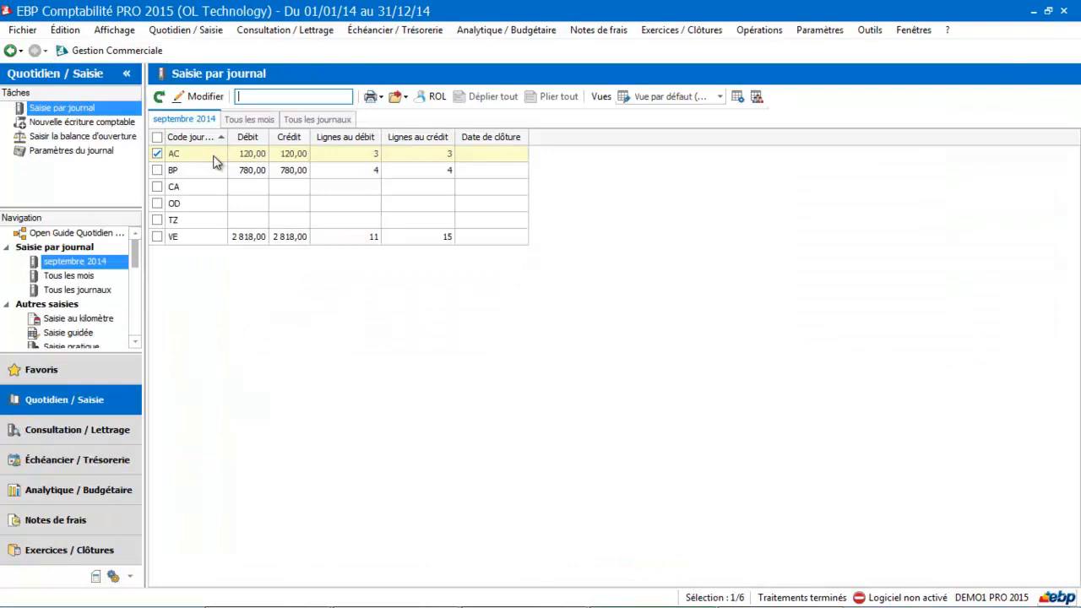
click(295, 155)
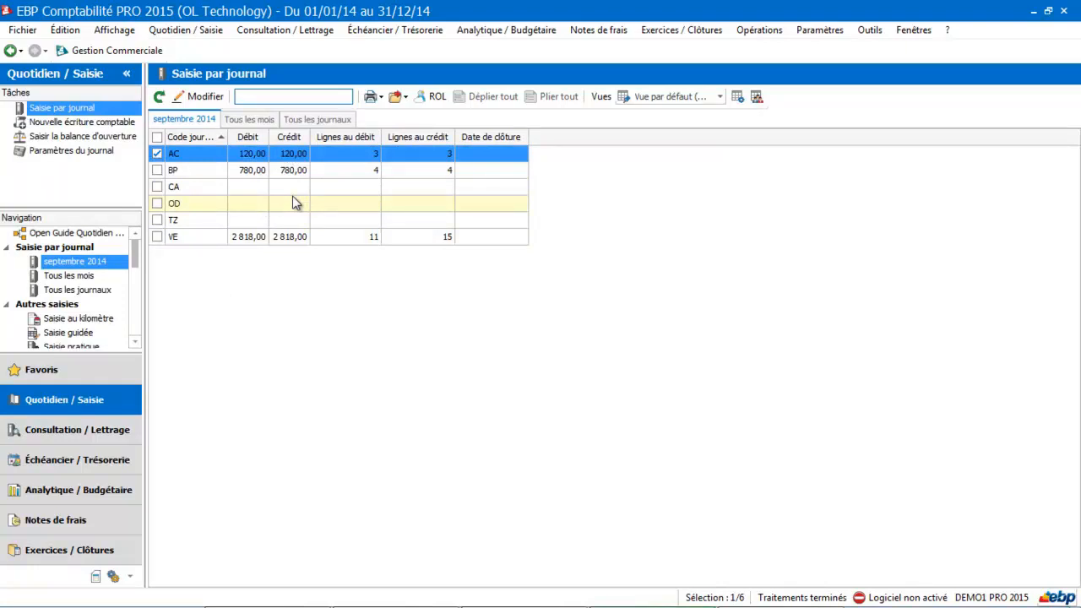
Return to EBP Gestion Commerciale and start another accounting transfer, continuing to the data selection criteria.
click(117, 51)
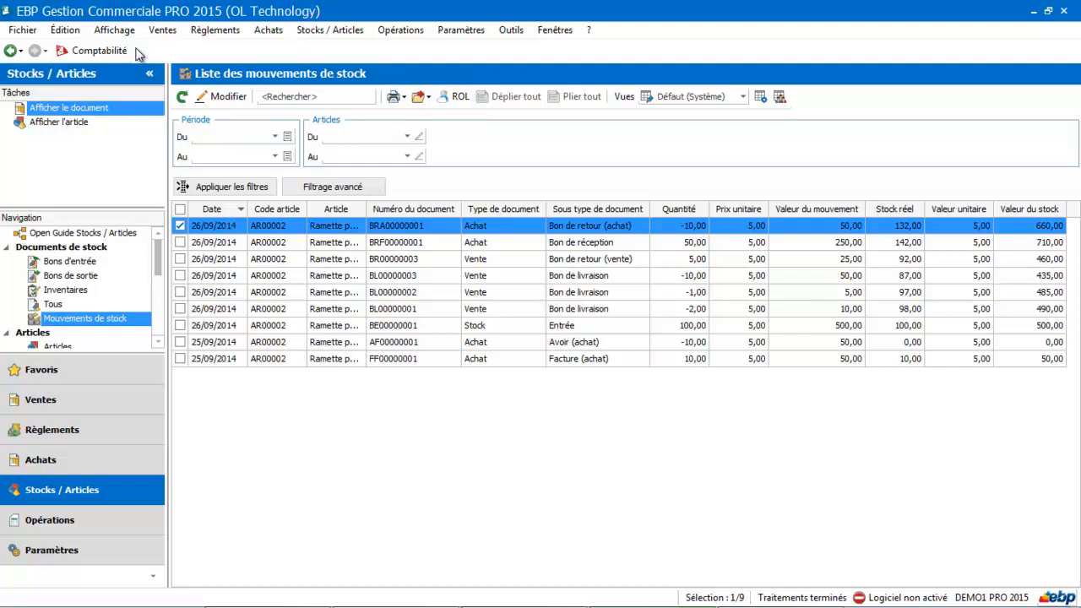
click(400, 31)
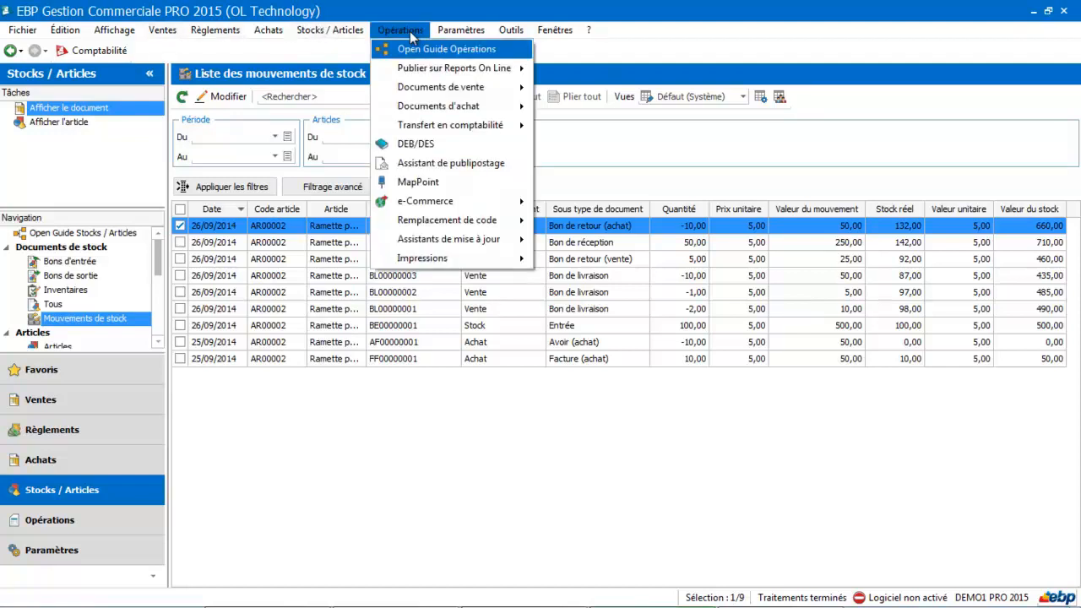
mouse_move(405, 125)
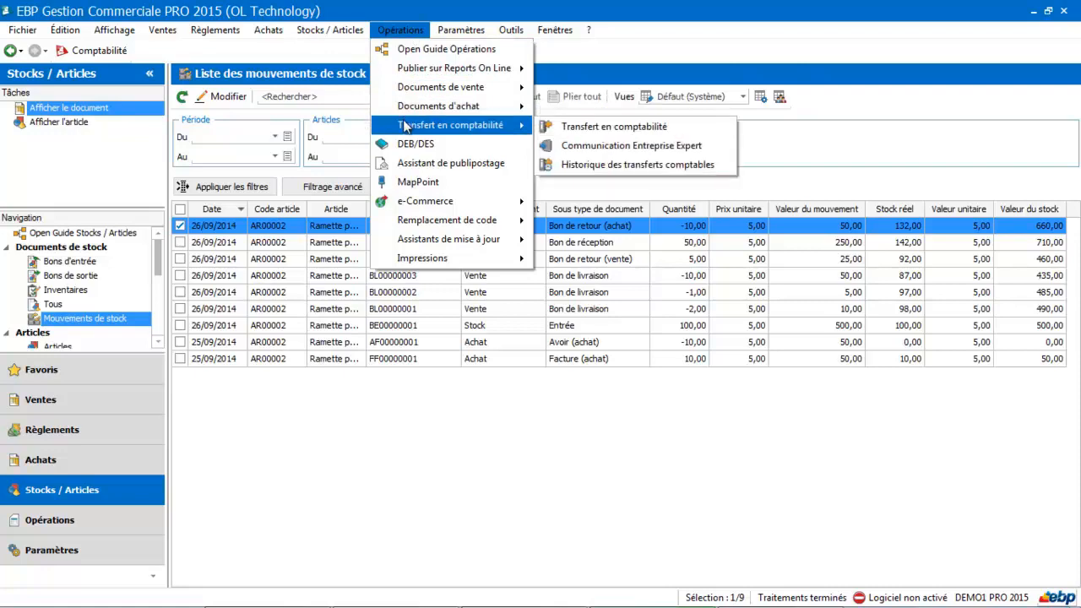
click(586, 127)
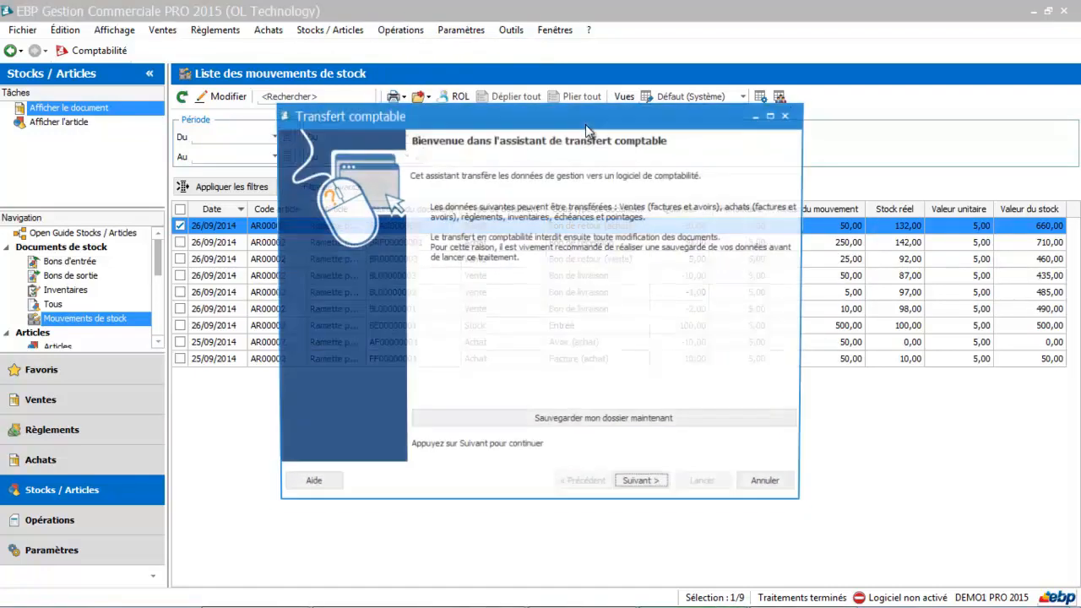
click(639, 487)
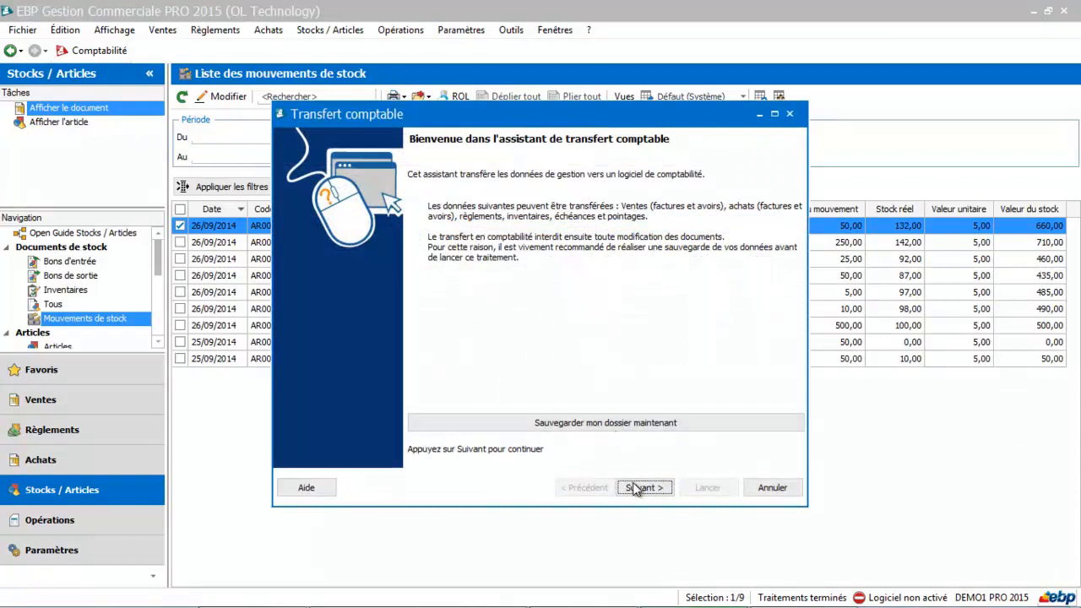
Set the document status to Pièces comptabilisées and accept all listed documents for retransfer, continuing to the exchange format.
click(646, 246)
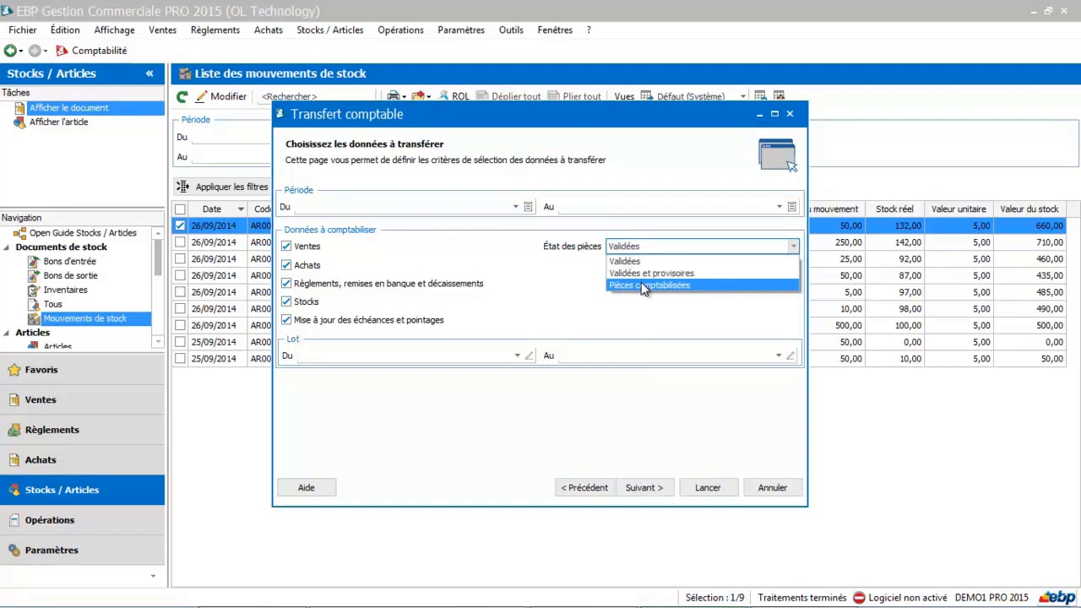
click(643, 285)
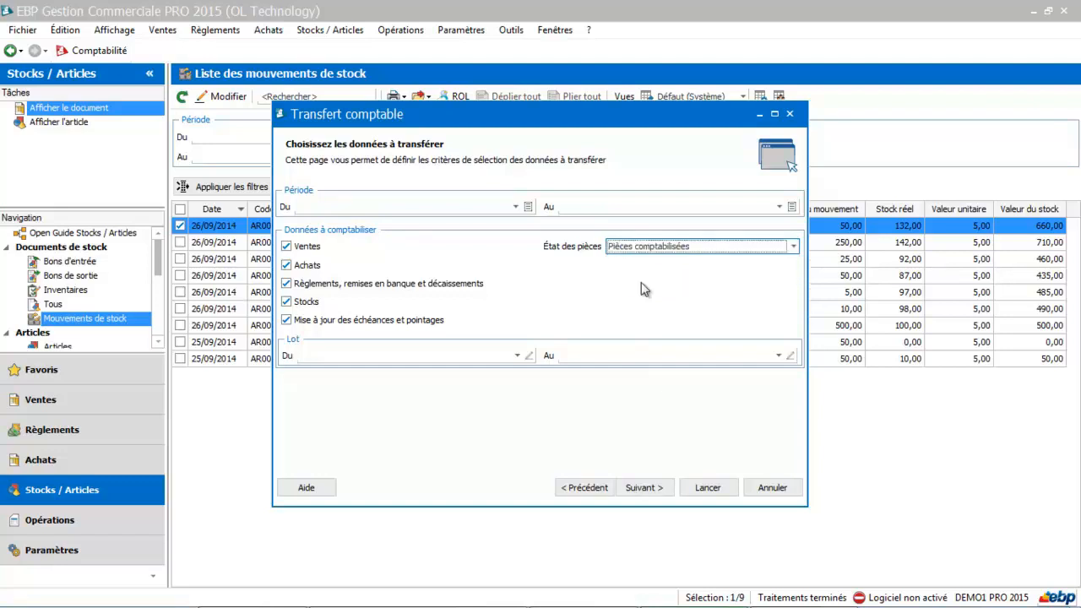
click(640, 490)
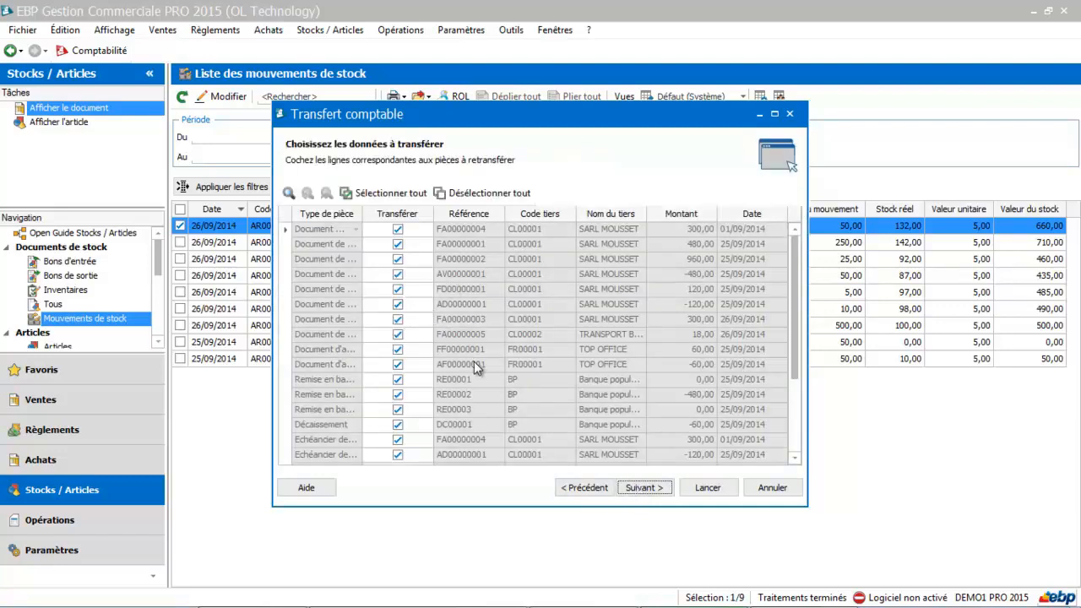
click(644, 489)
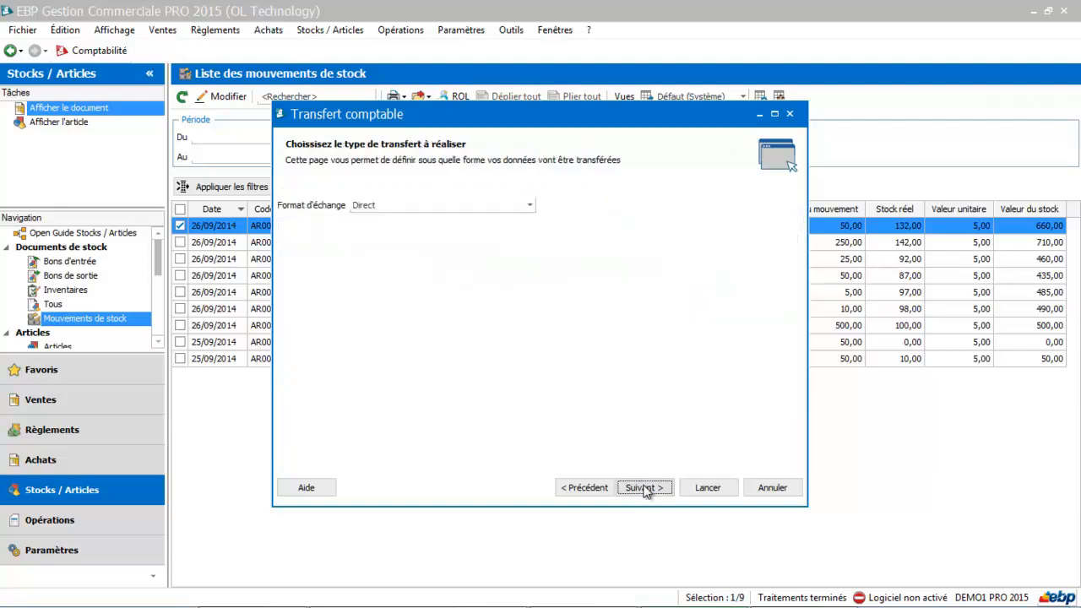
Set the exchange format to Communication Entreprise Expert, review the transfer summary and launch the accounting transfer.
click(497, 215)
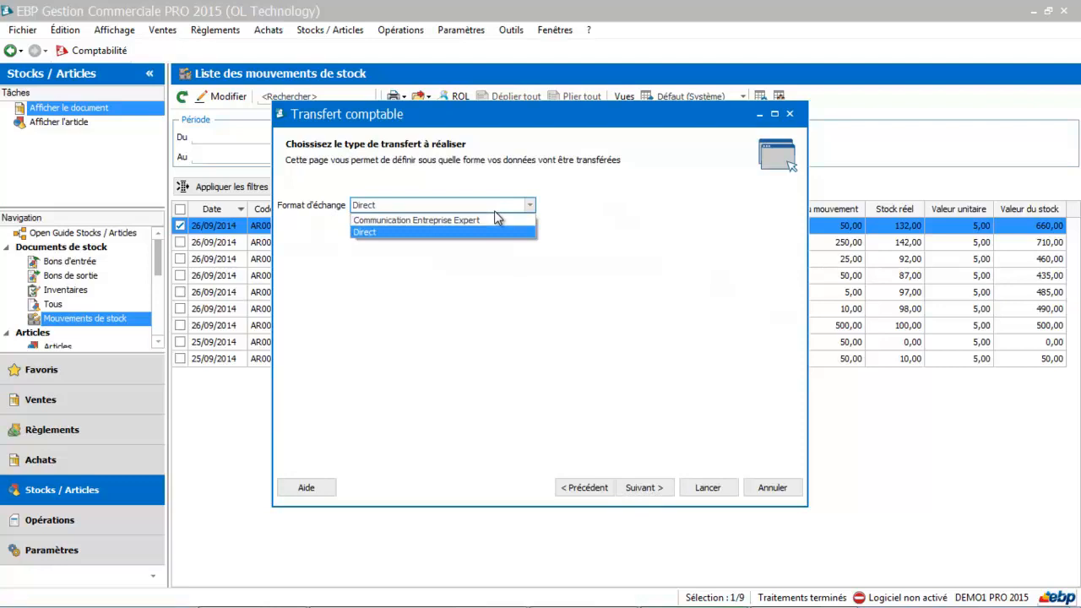
click(483, 221)
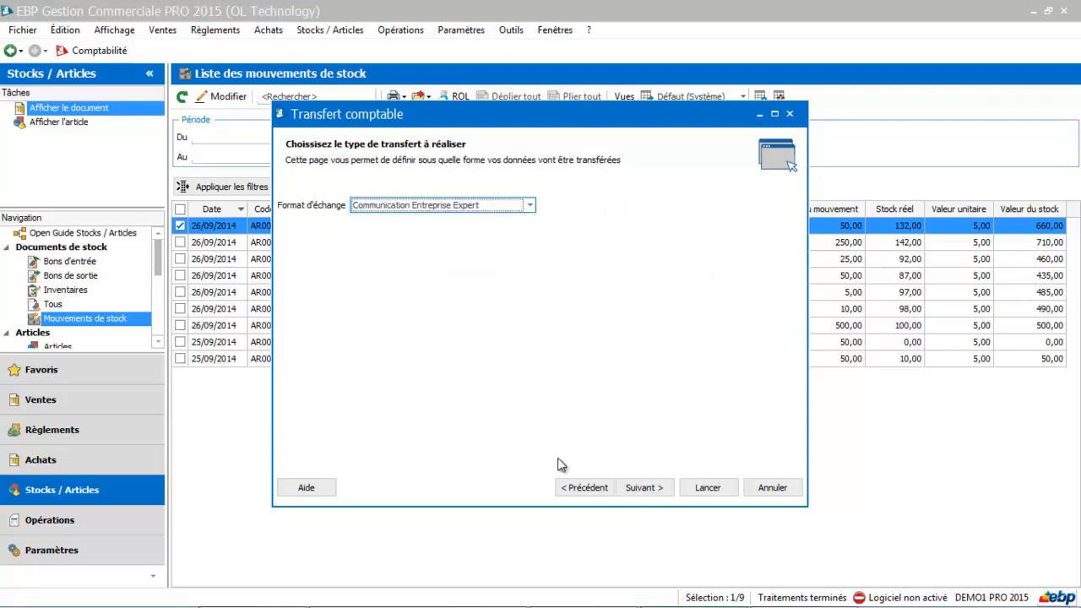
click(639, 488)
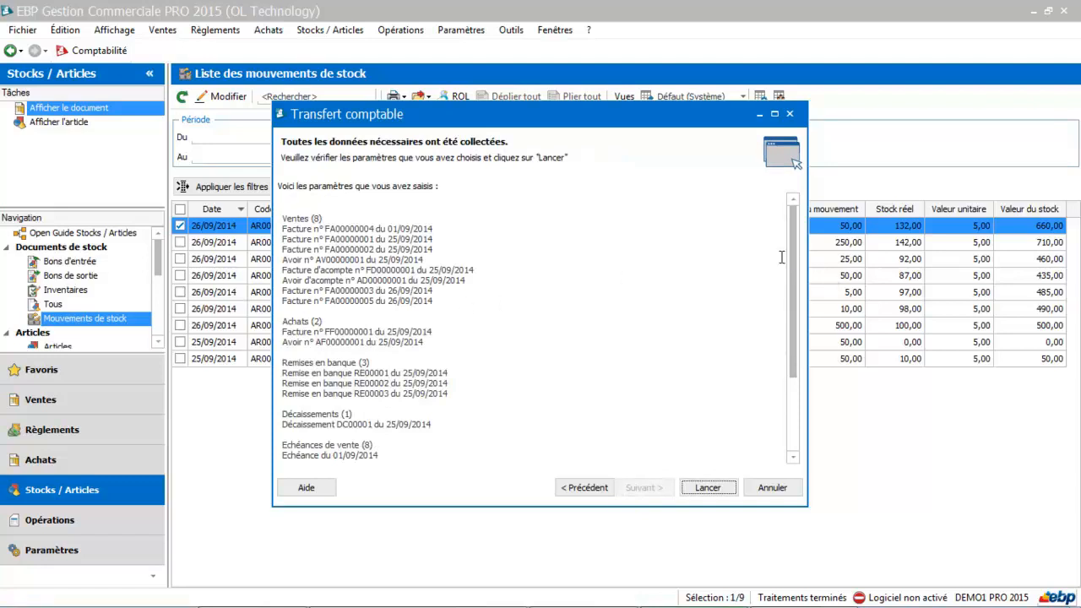
drag(793, 253, 750, 234)
click(708, 488)
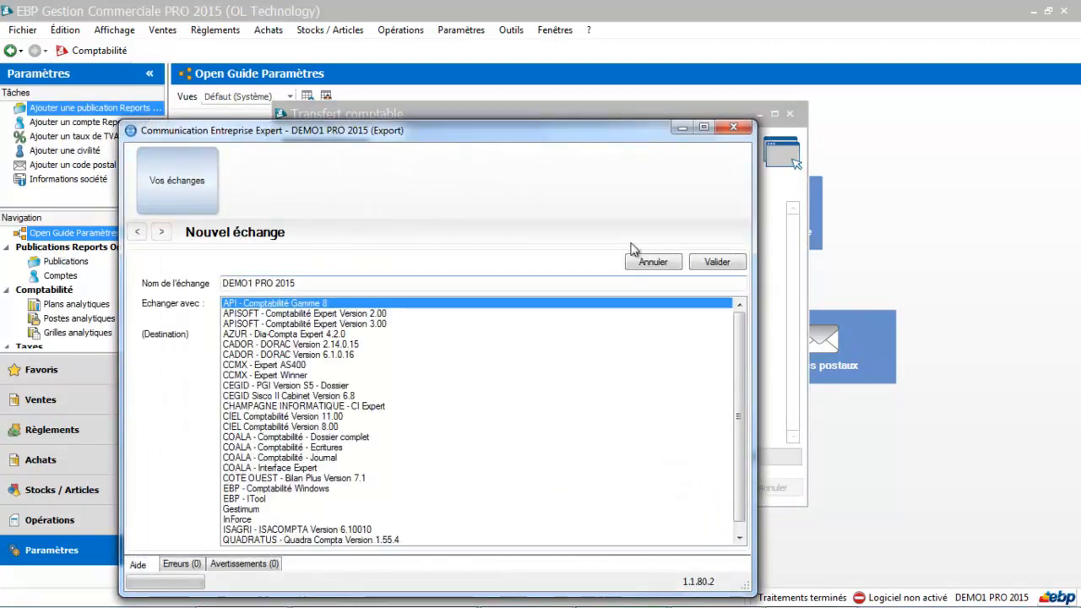
Look through the available destinations and create the new exchange with CEGID - PGI Version S5 - Dossier.
drag(581, 141, 652, 75)
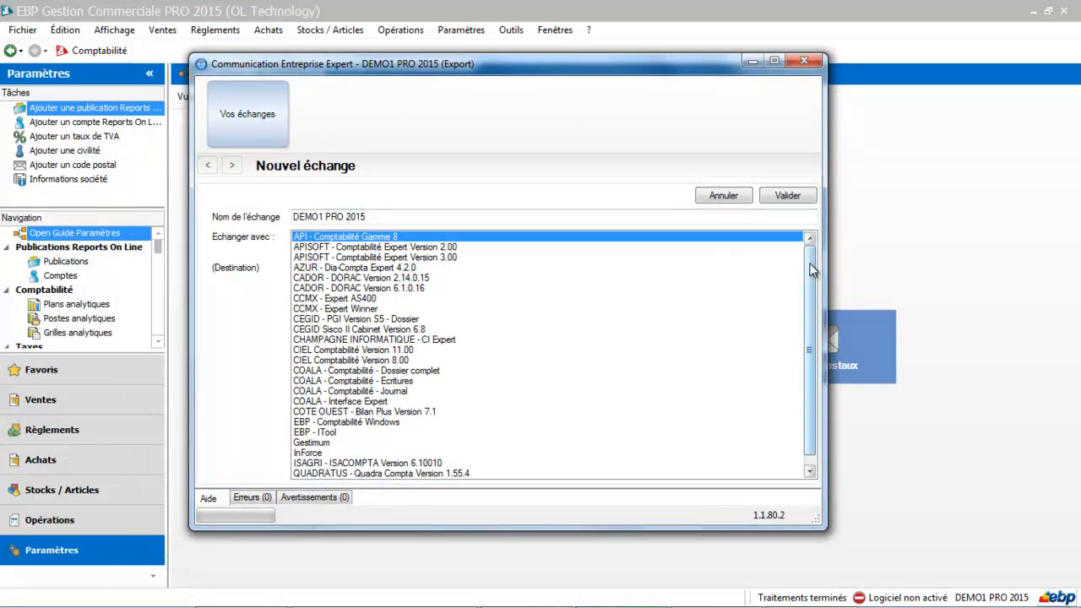
scroll(808, 278, down, 1)
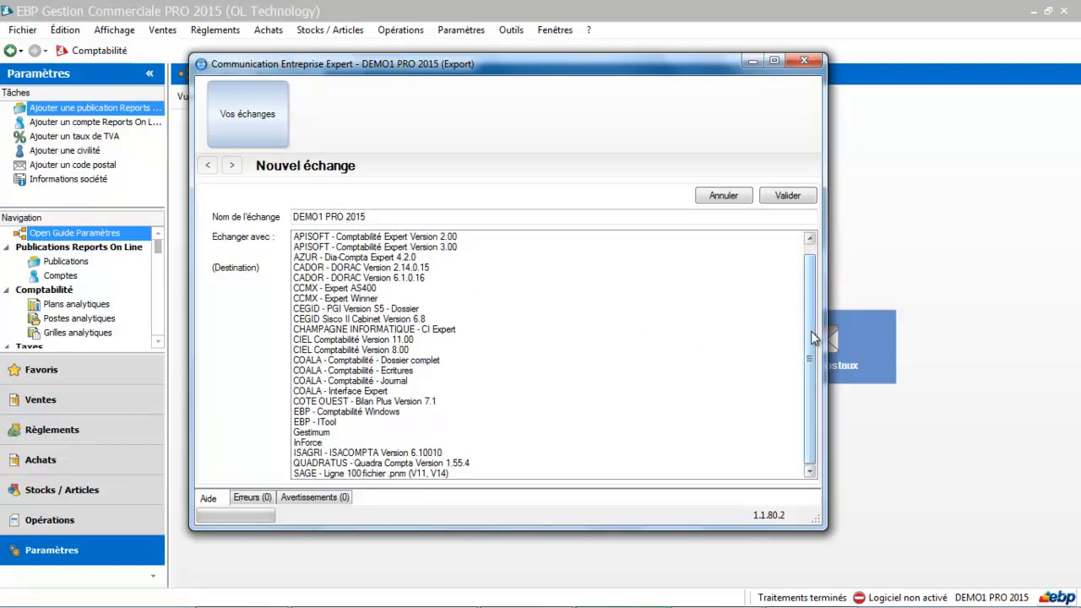
drag(811, 331, 798, 261)
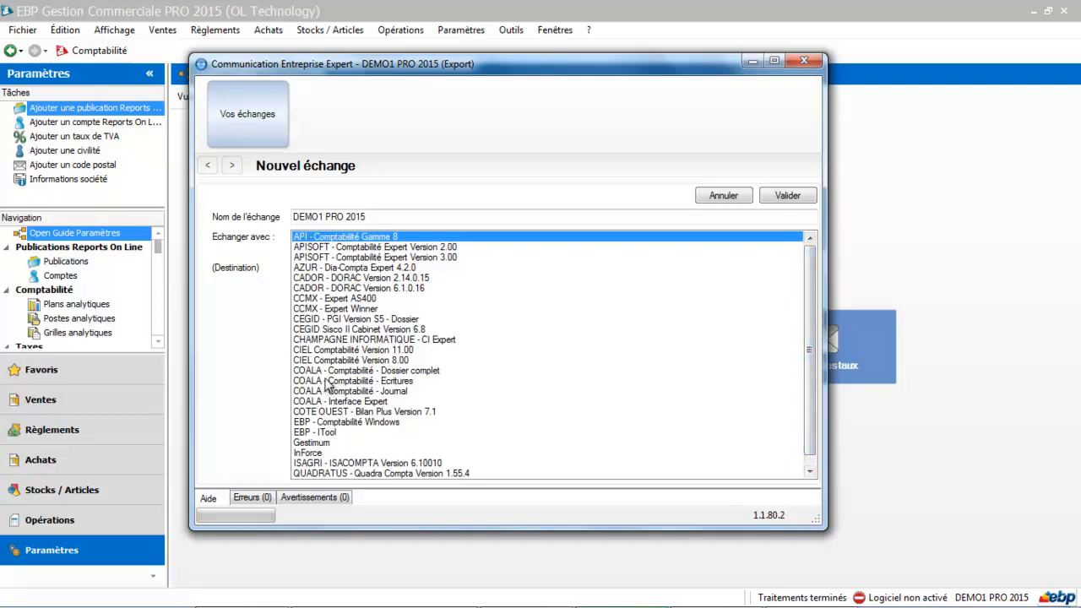
click(327, 319)
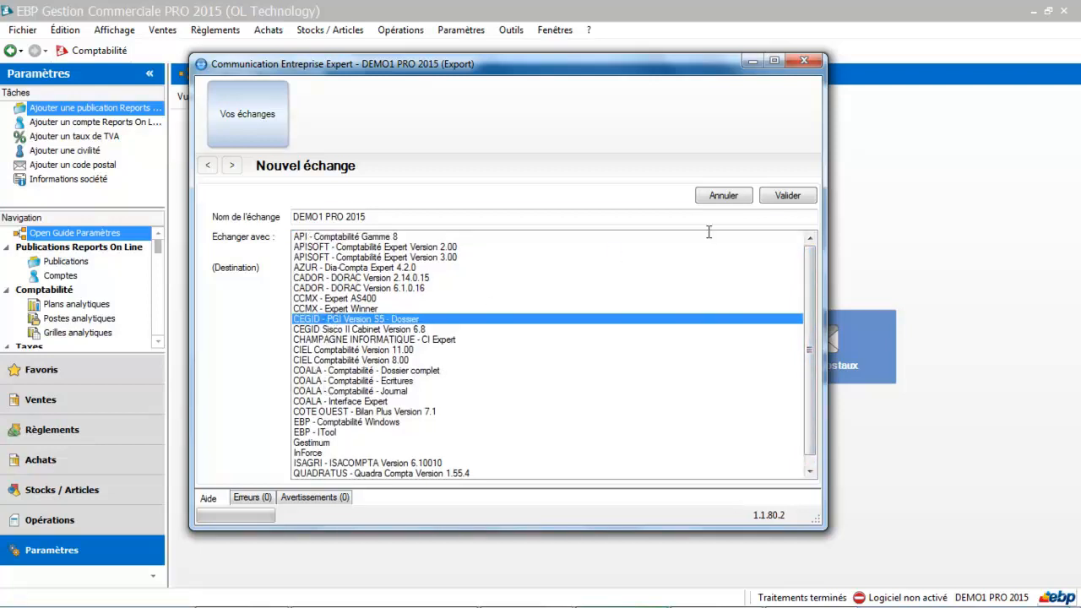
click(787, 195)
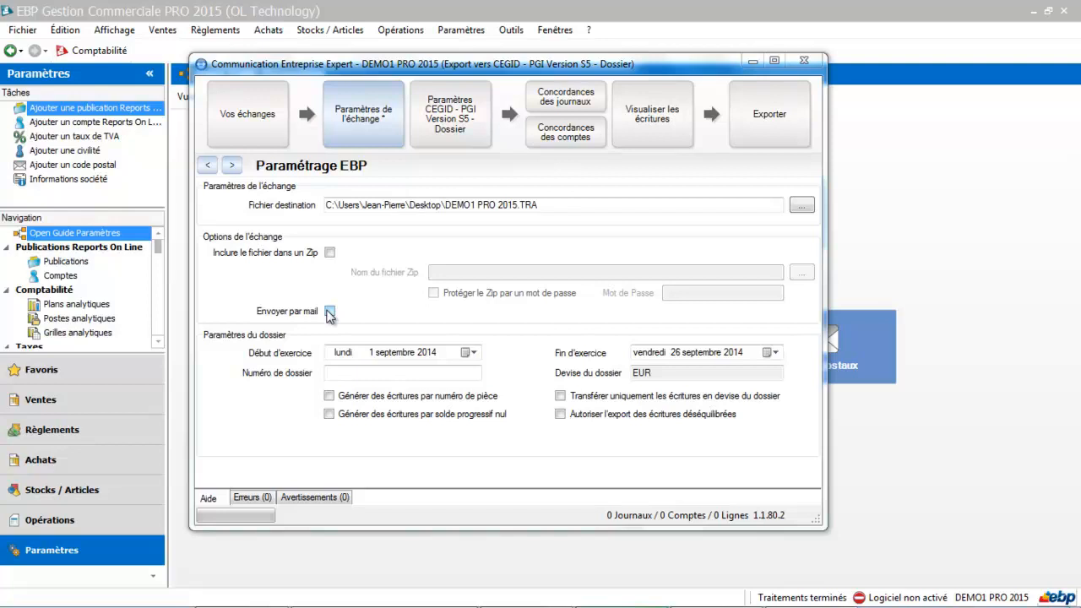
Save the EBP exchange parameters with the dossier number left blank.
click(334, 371)
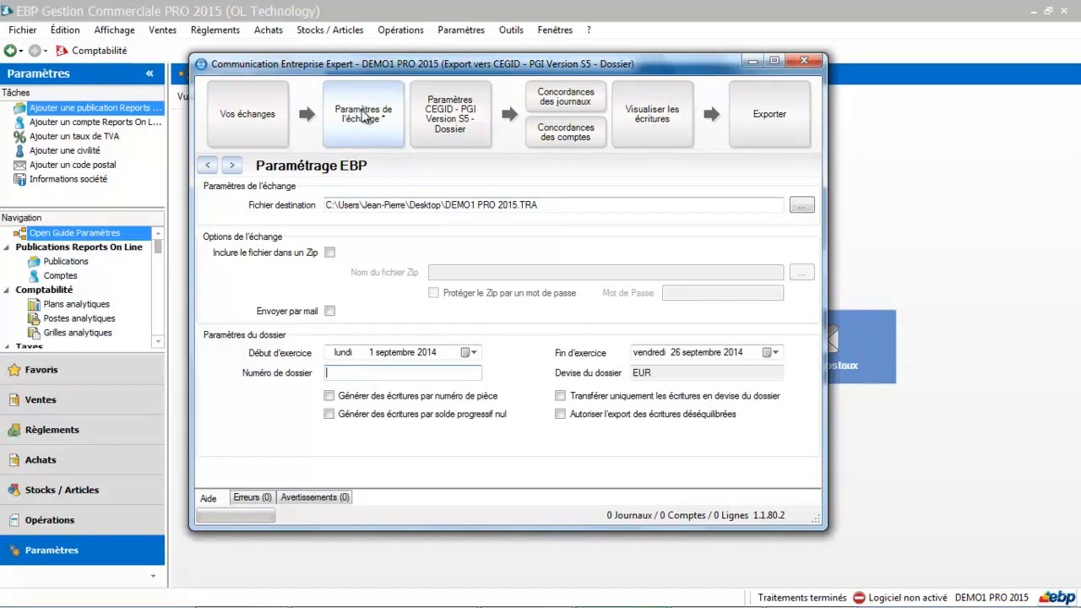
click(363, 116)
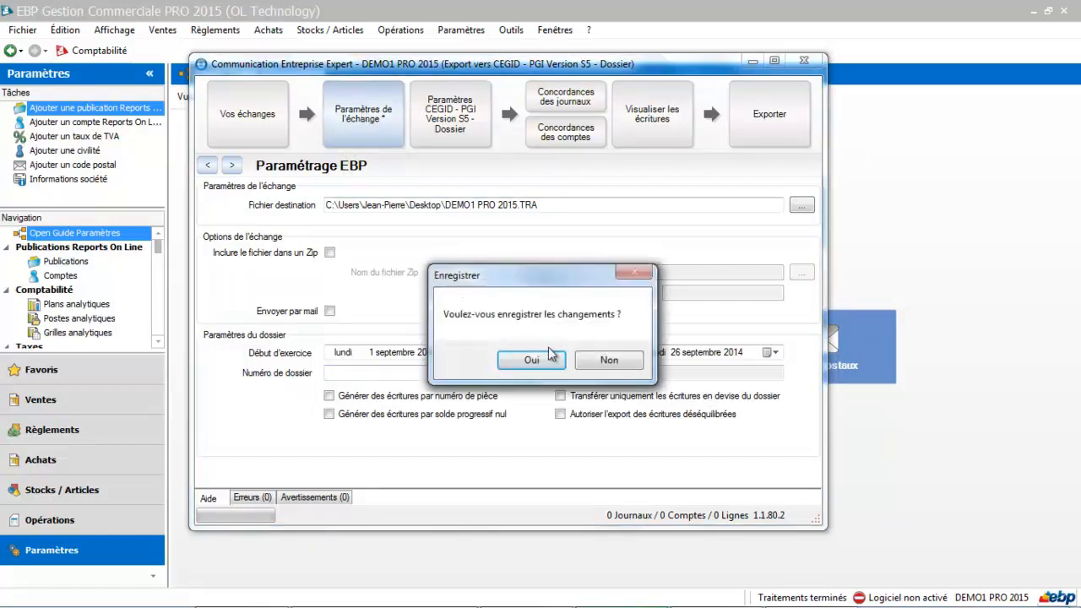
click(547, 358)
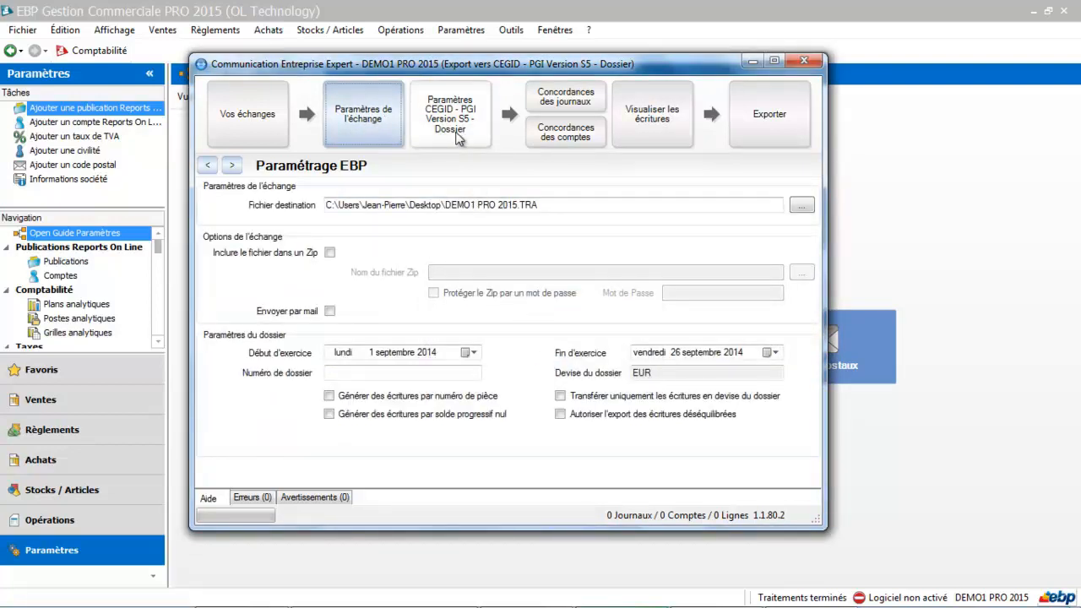
Examine the 09/2014 entry lines of Journal BP in the entry details and try to proceed to the export.
click(652, 124)
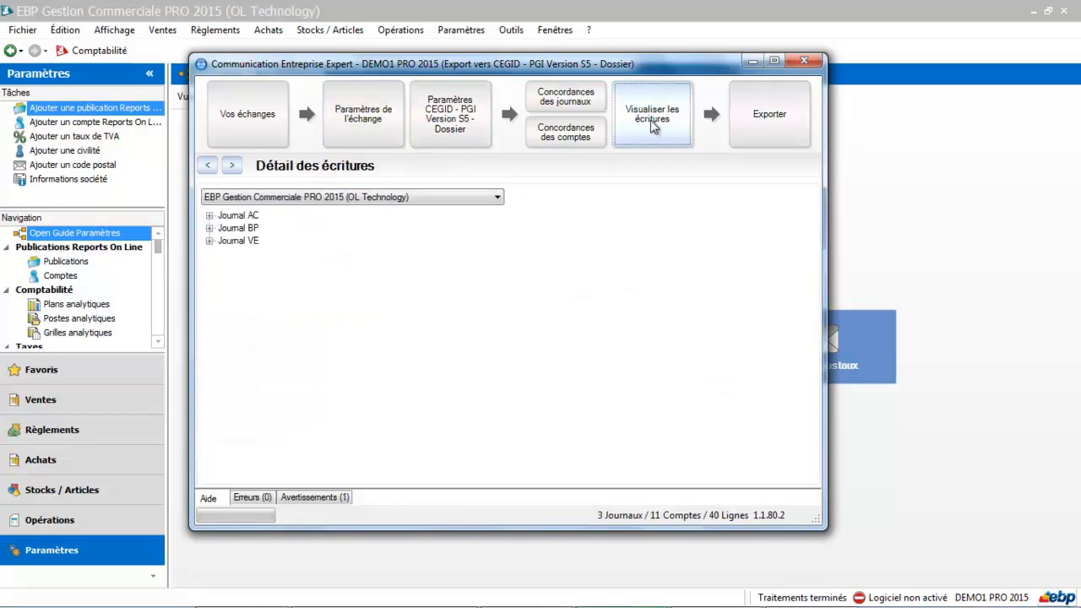
click(209, 228)
click(225, 241)
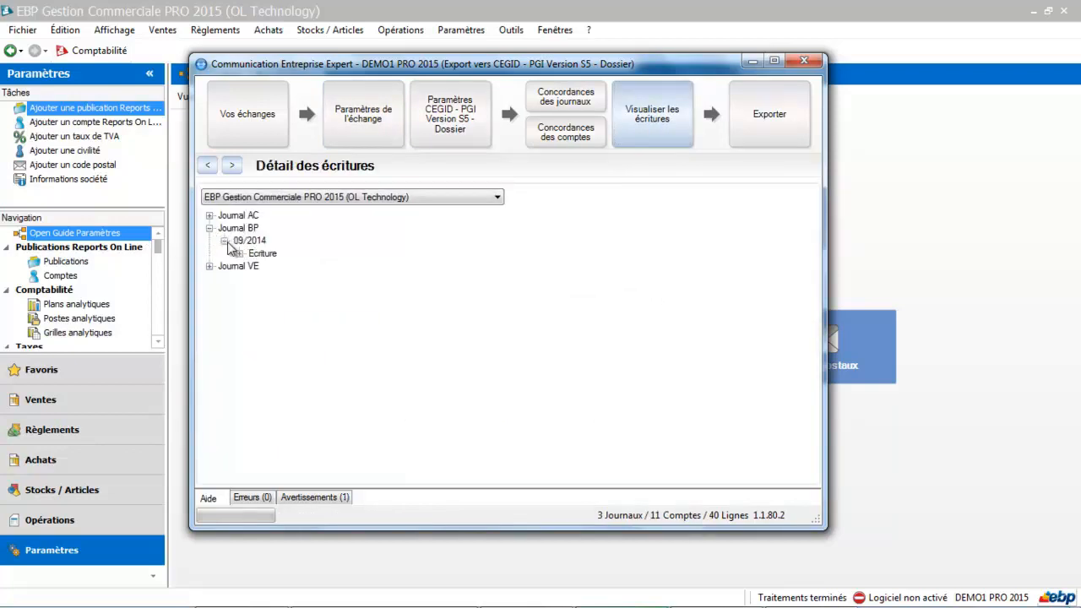
click(240, 253)
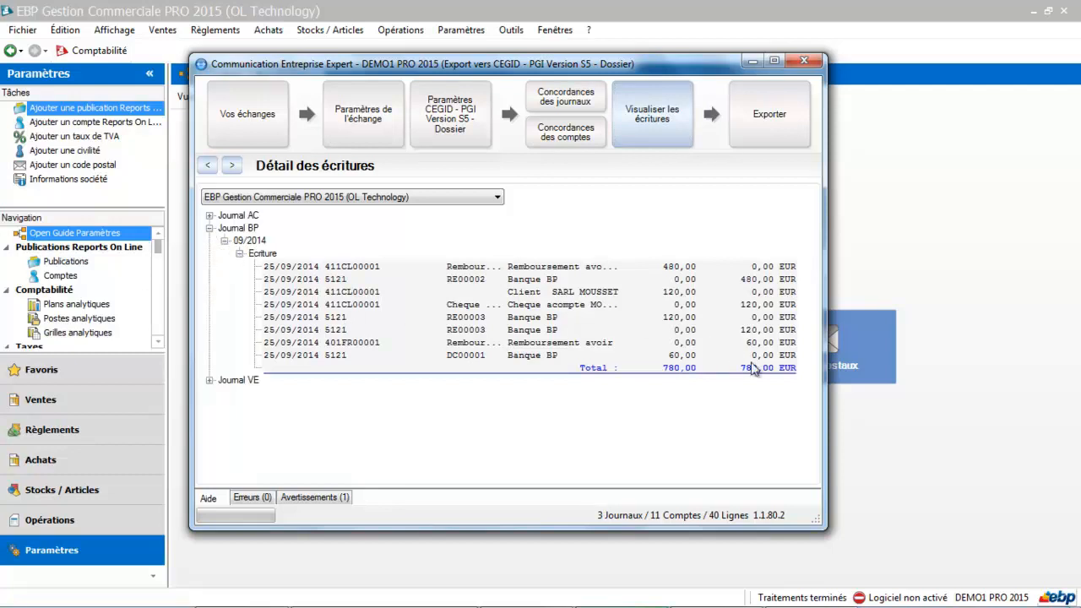
click(762, 134)
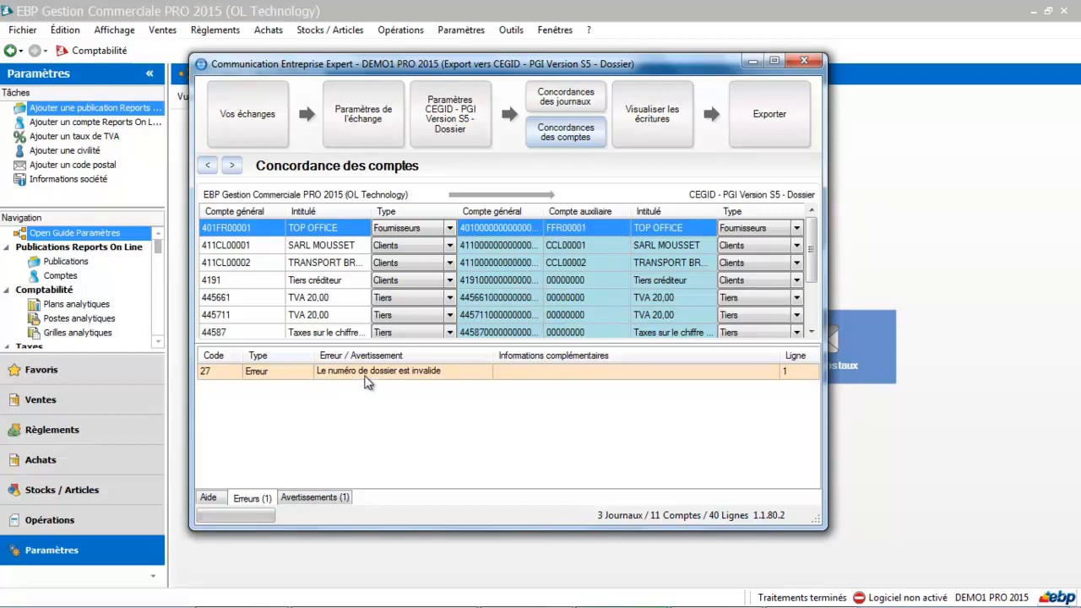
Set the dossier number to 12345 in the exchange parameters, saving the changes while continuing to the export stage.
click(254, 134)
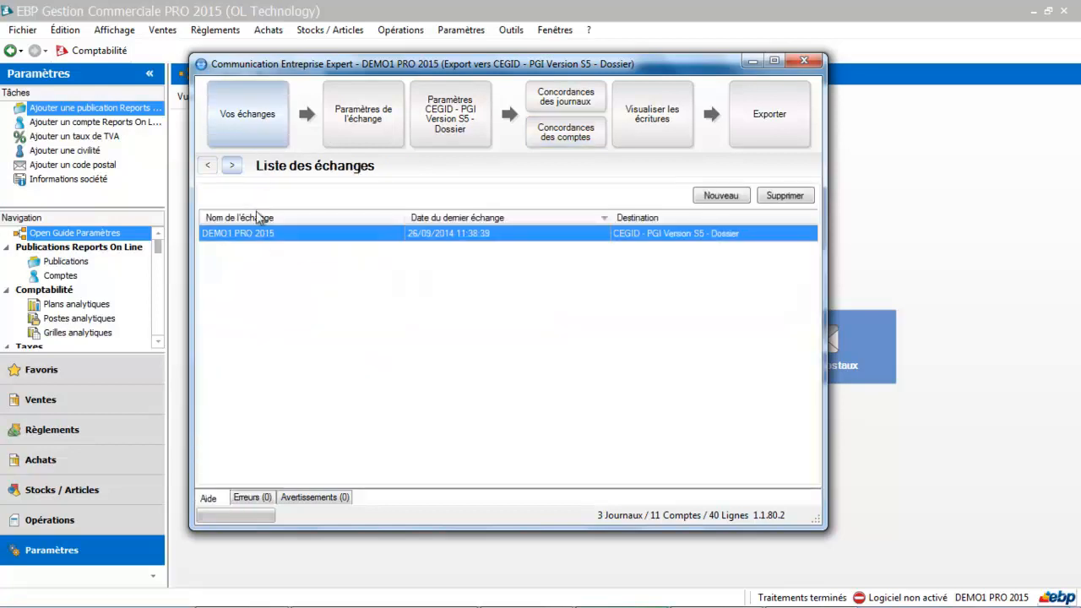
click(363, 116)
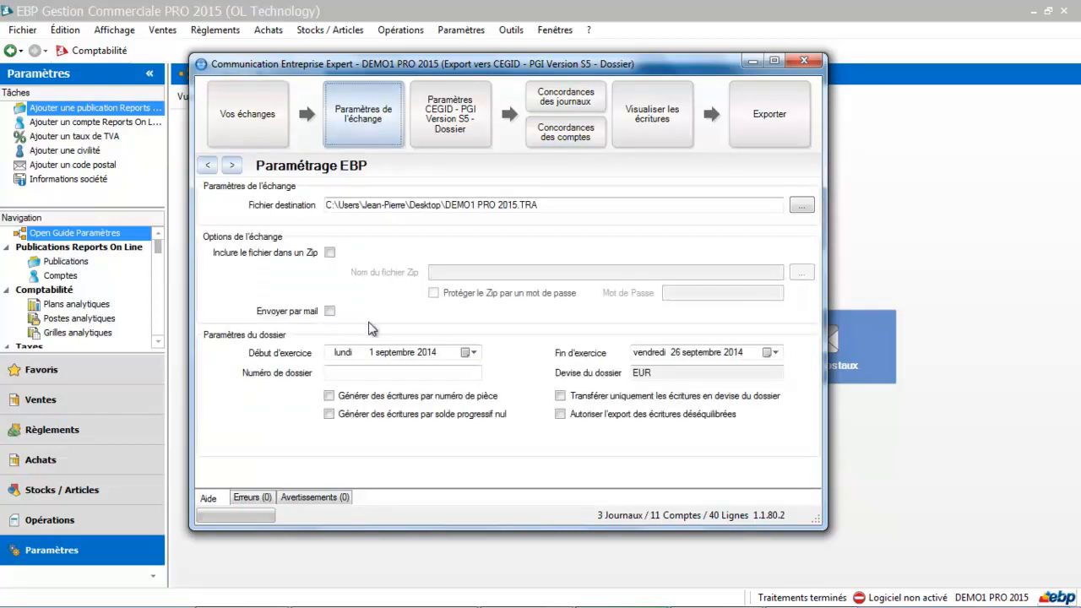
click(342, 374)
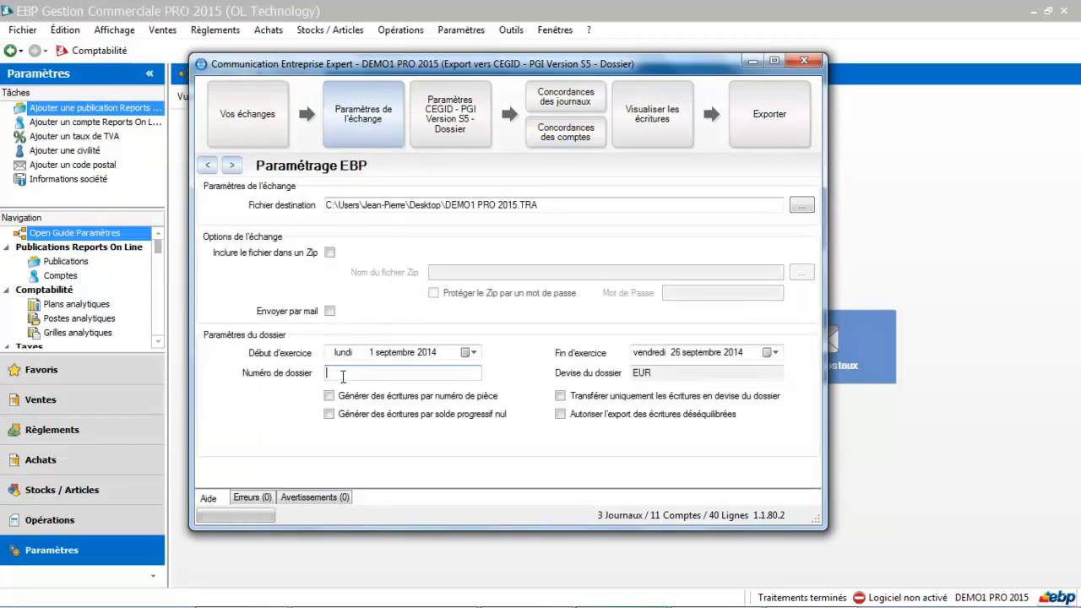
text(12345)
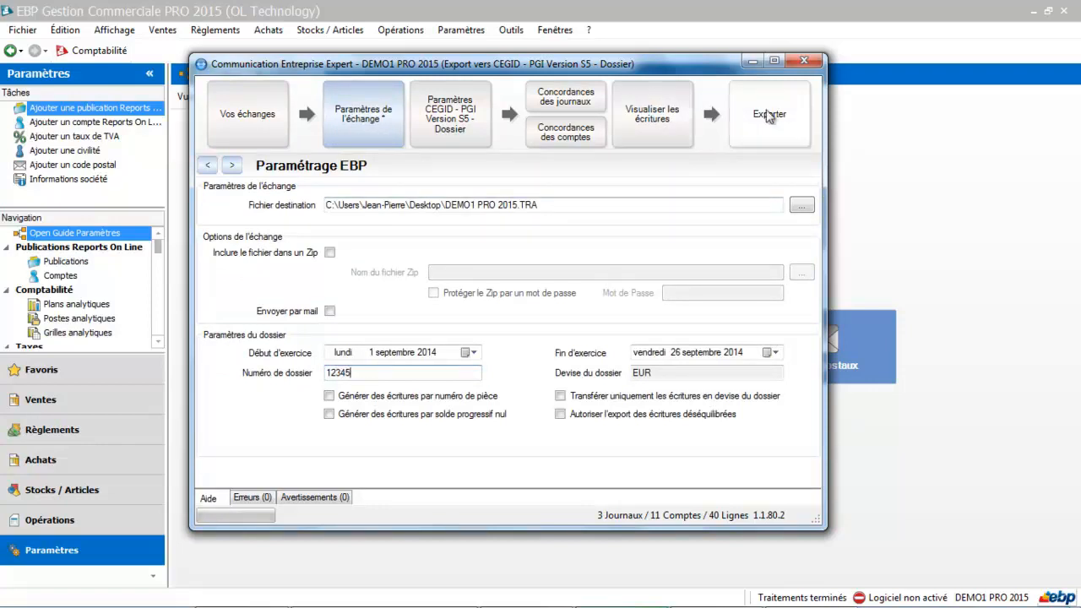
click(769, 117)
click(534, 363)
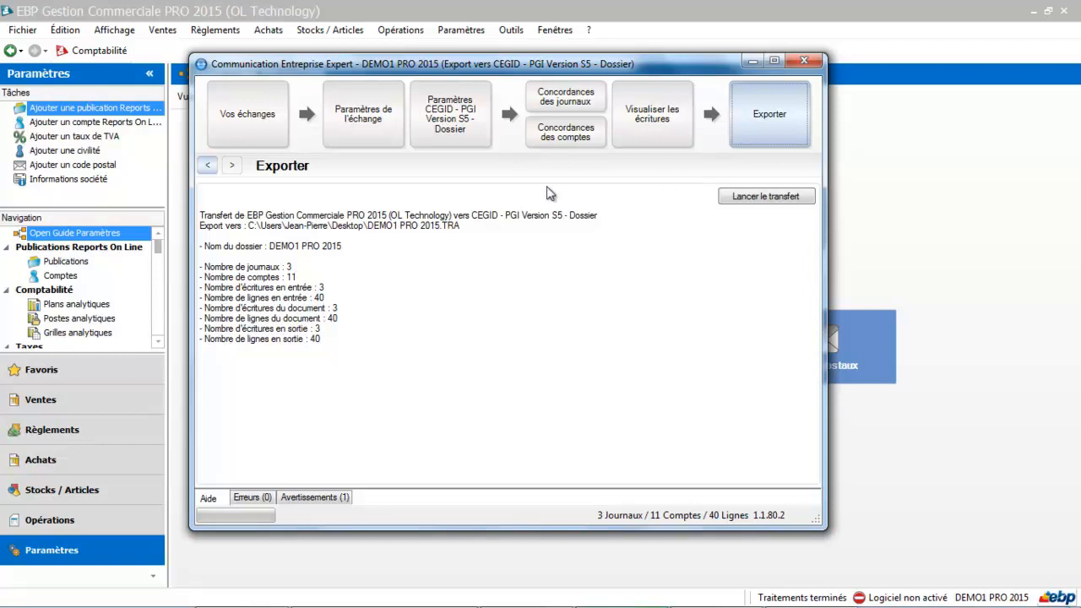
Run the export to the CEGID file, acknowledge its result and close the accounting transfer assistant.
click(763, 199)
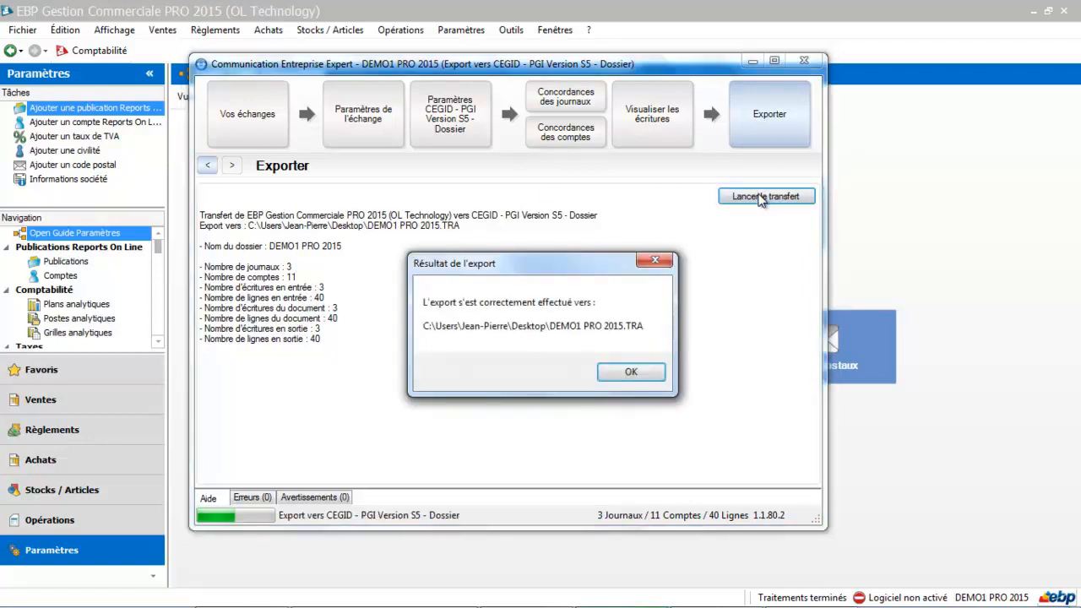
click(624, 375)
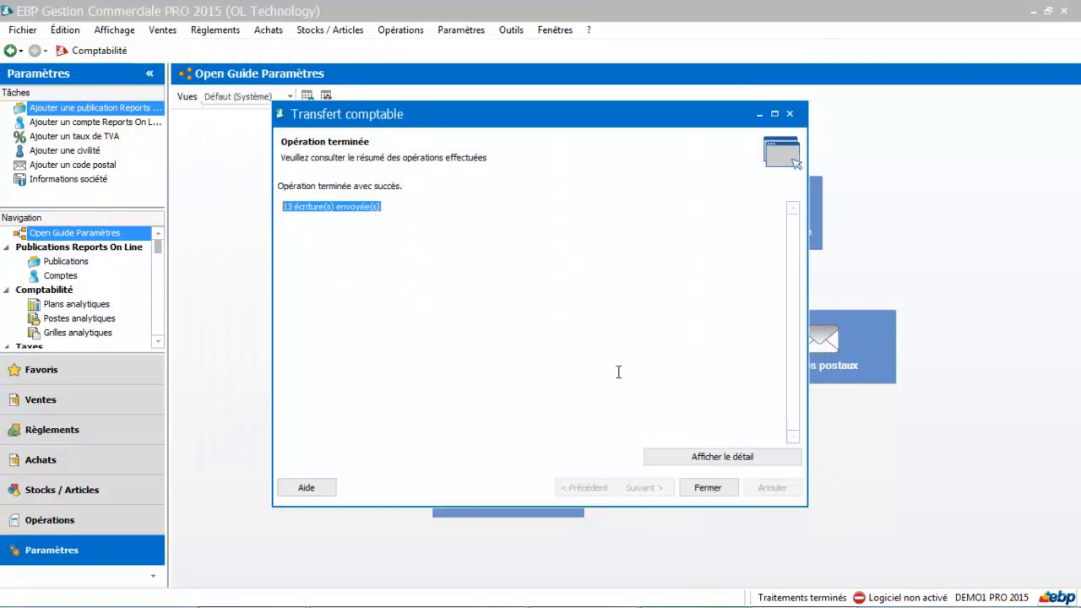
click(699, 487)
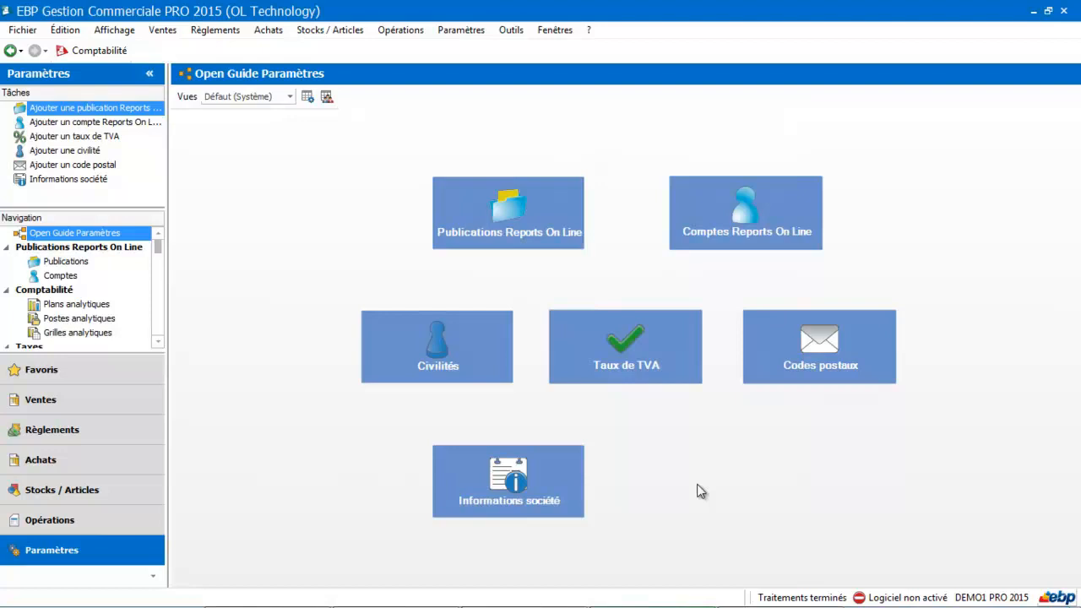